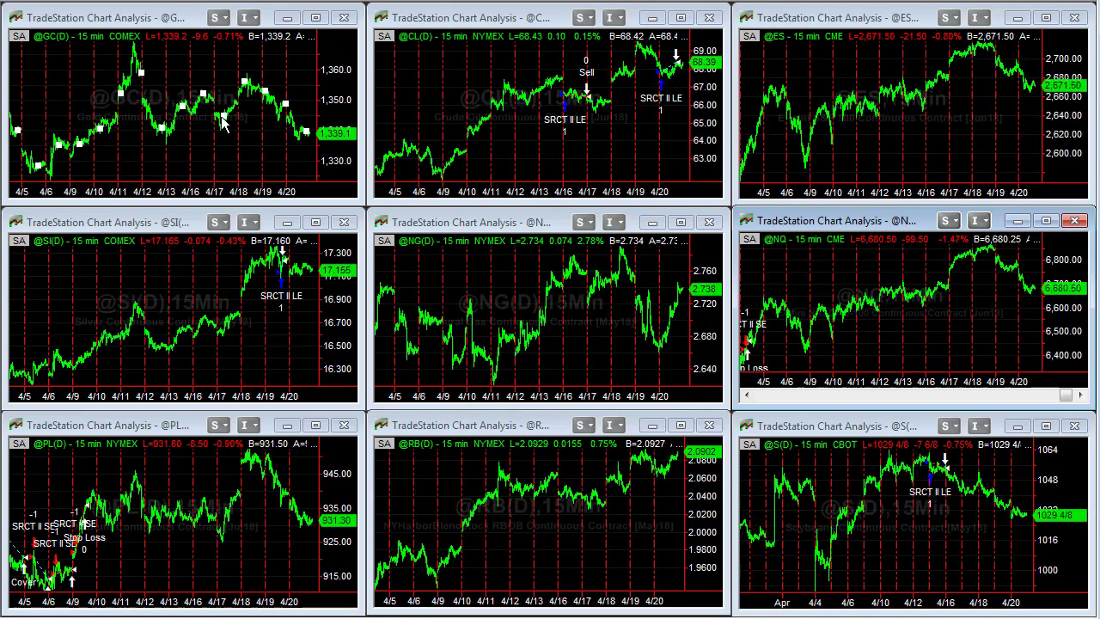
{"action": "left_click", "coordinate": [202, 143]}
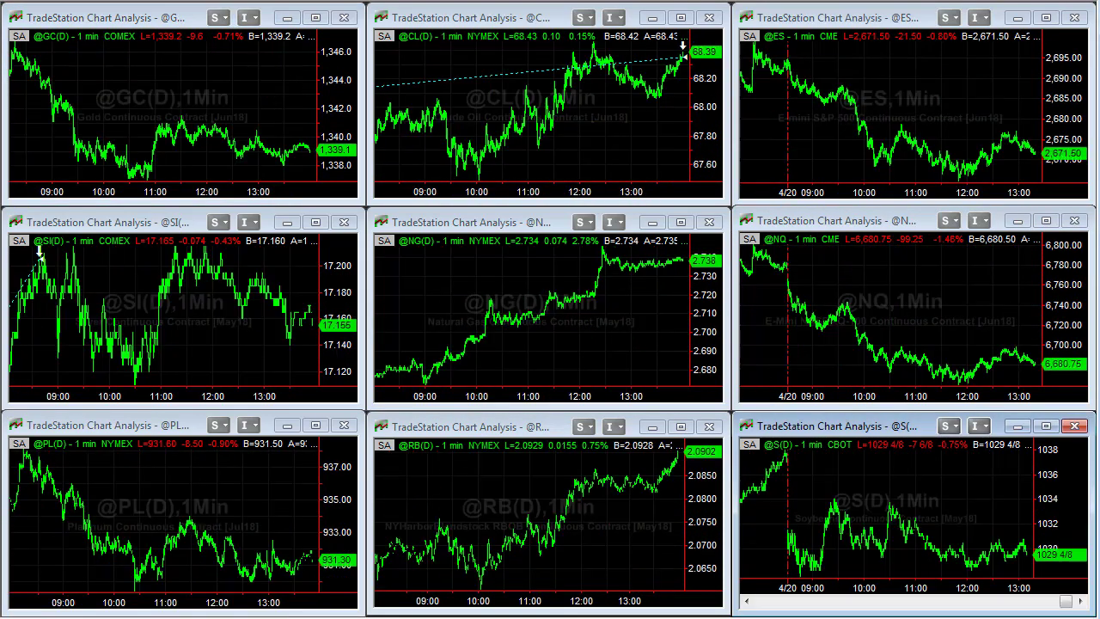
{"action": "key", "text": "alt+v"}
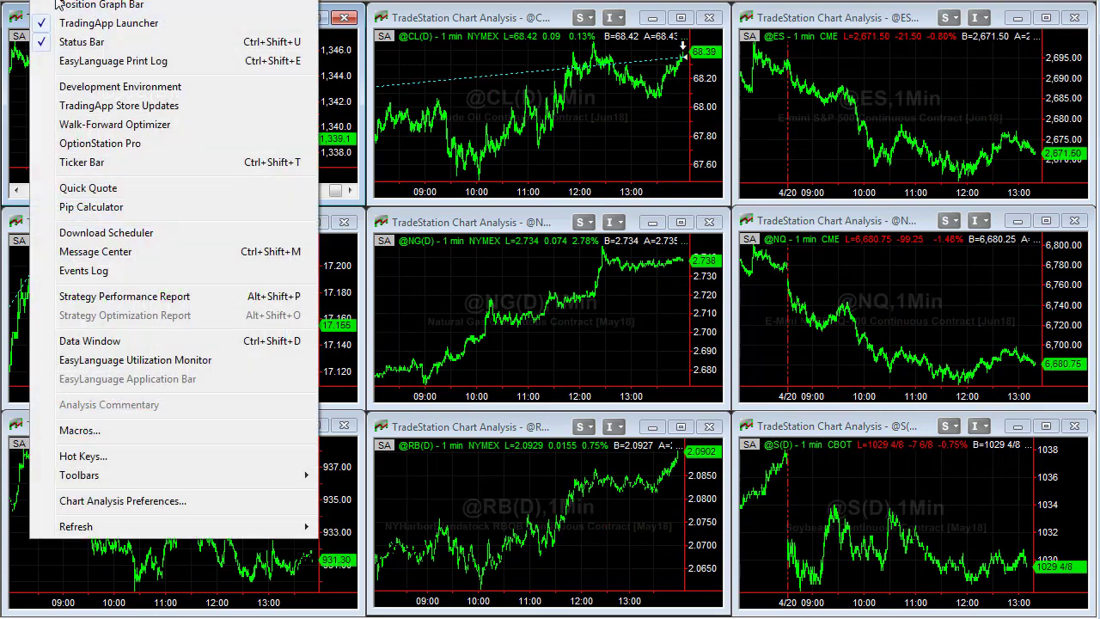
{"action": "left_click", "coordinate": [216, 374]}
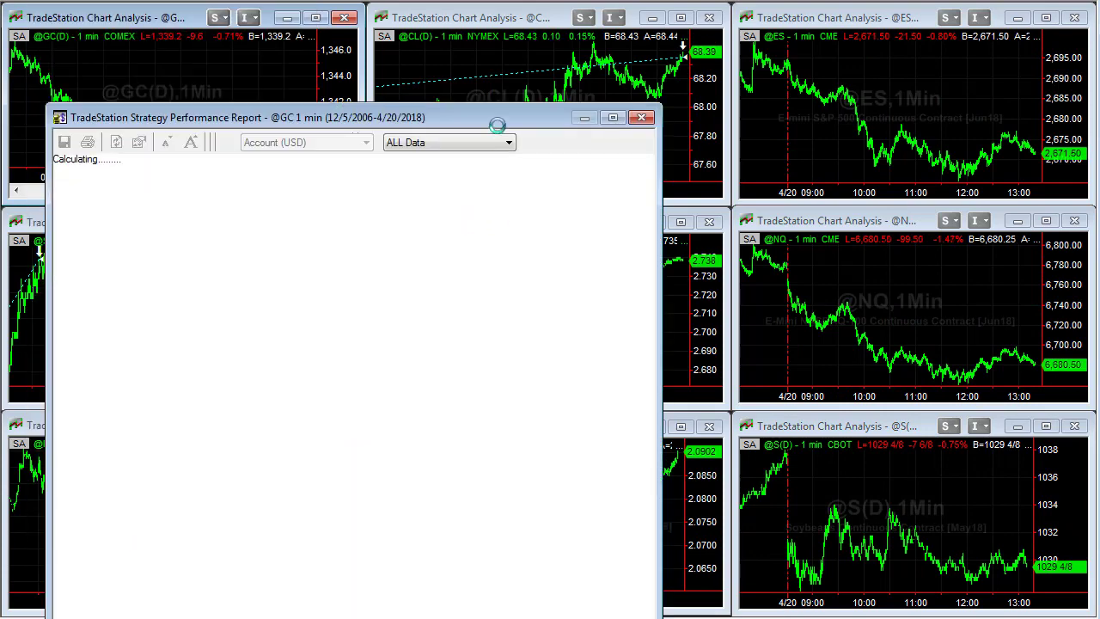
{"action": "left_click_drag", "start_coordinate": [530, 119], "coordinate": [847, 20]}
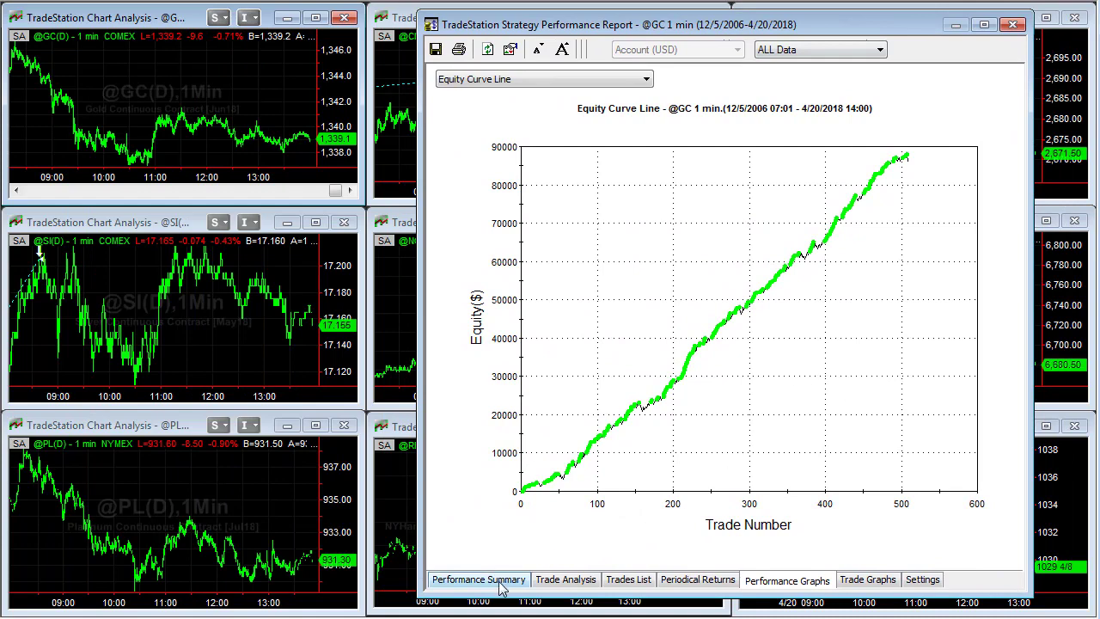
{"action": "left_click", "coordinate": [502, 583]}
{"action": "double_click", "coordinate": [668, 256]}
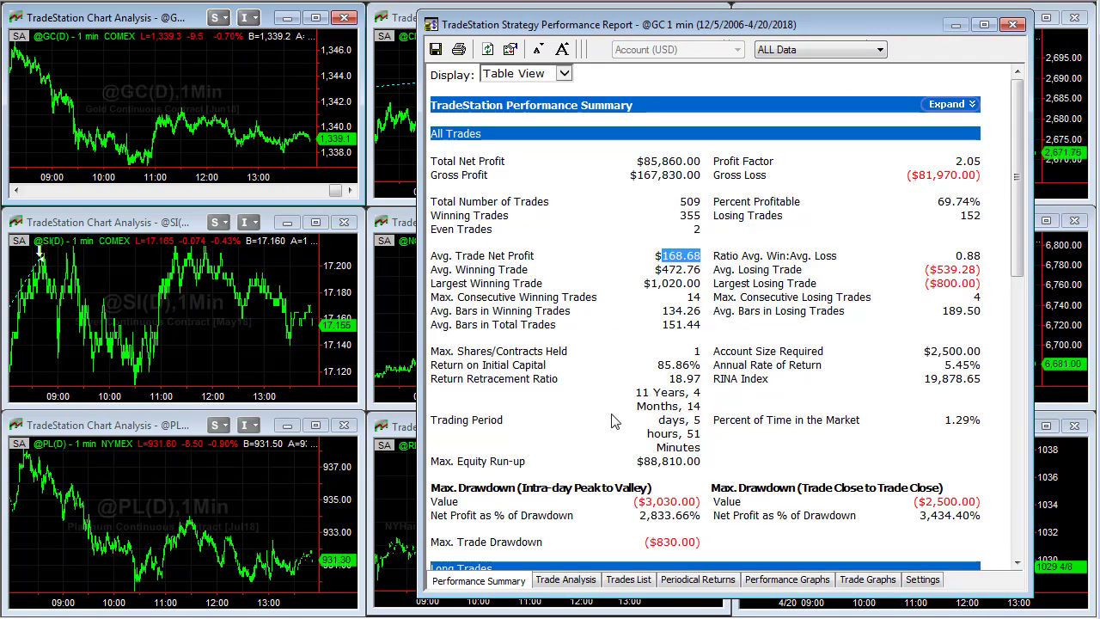
{"action": "left_click_drag", "start_coordinate": [634, 501], "coordinate": [703, 501]}
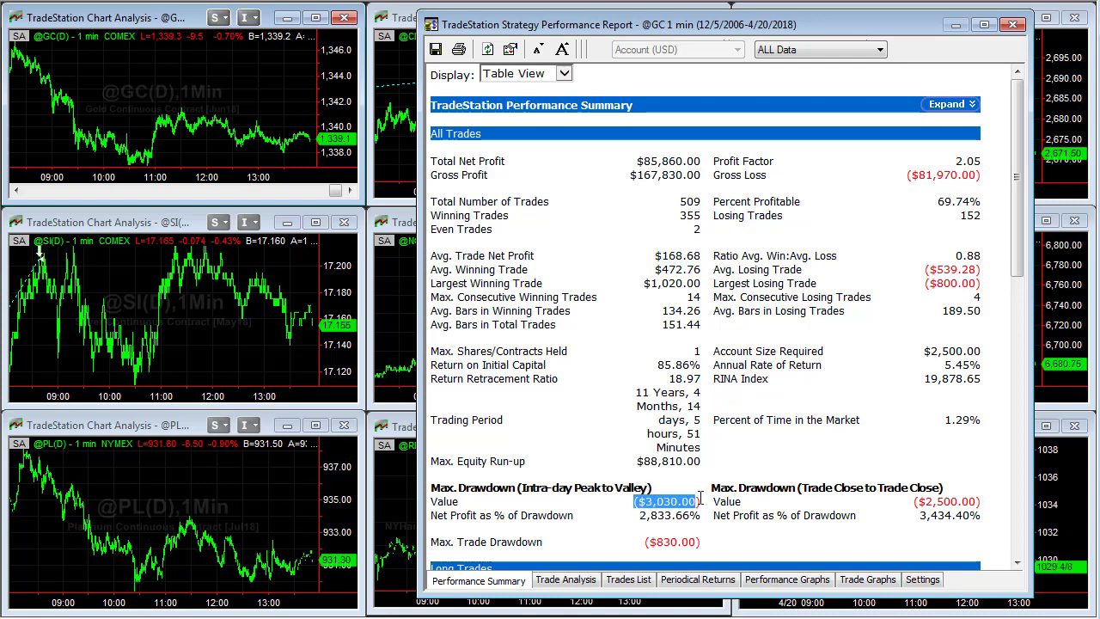
{"action": "left_click", "coordinate": [804, 583]}
{"action": "left_click", "coordinate": [481, 580]}
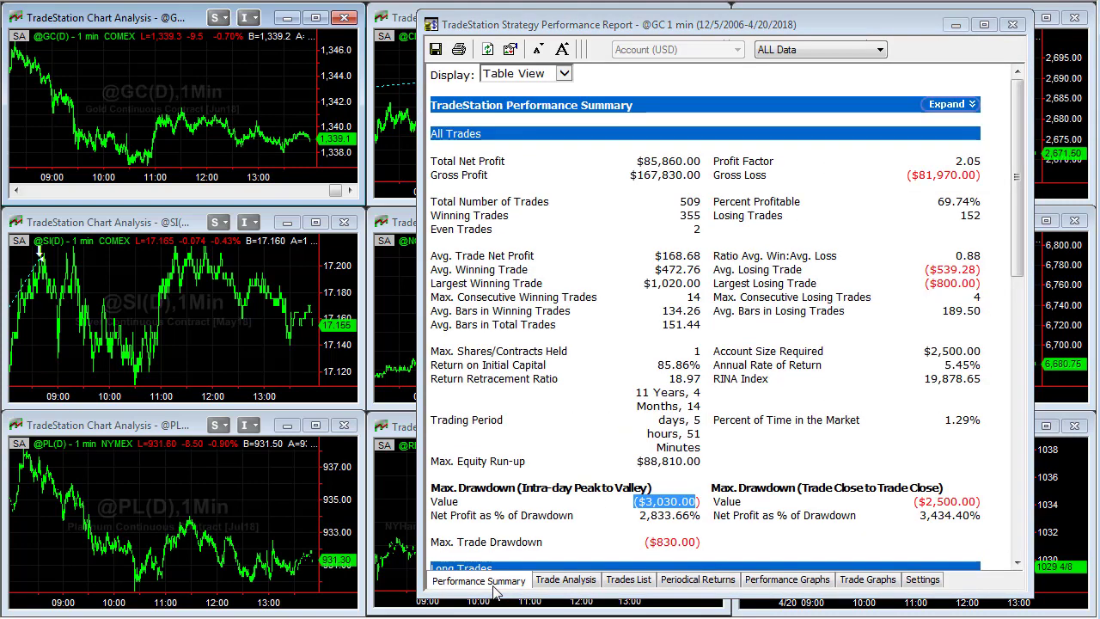
{"action": "left_click", "coordinate": [169, 359]}
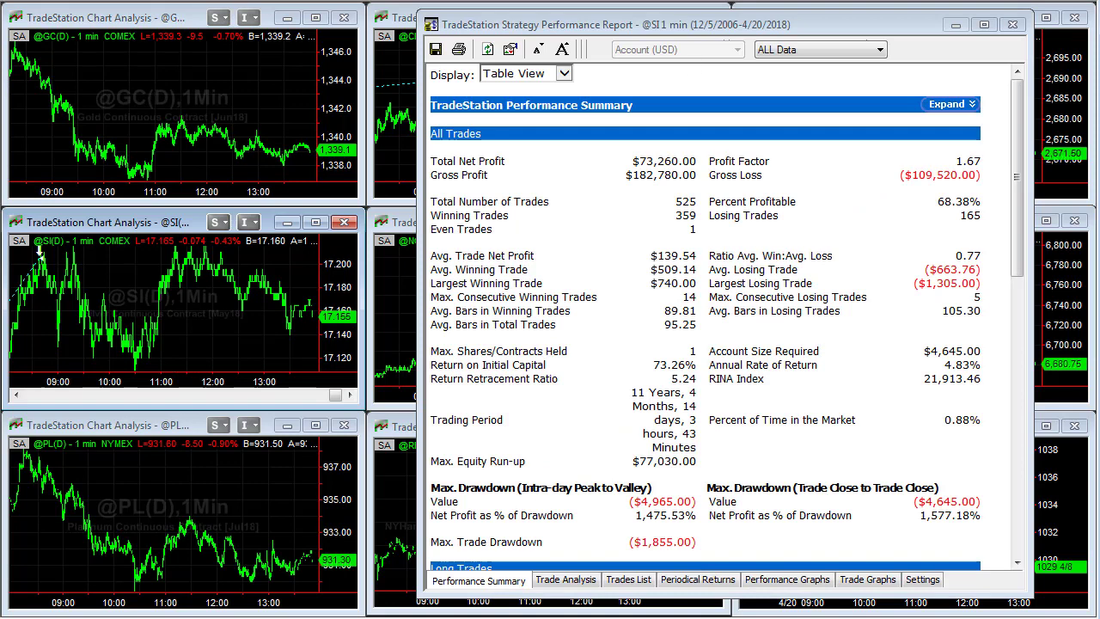
{"action": "left_click", "coordinate": [794, 581]}
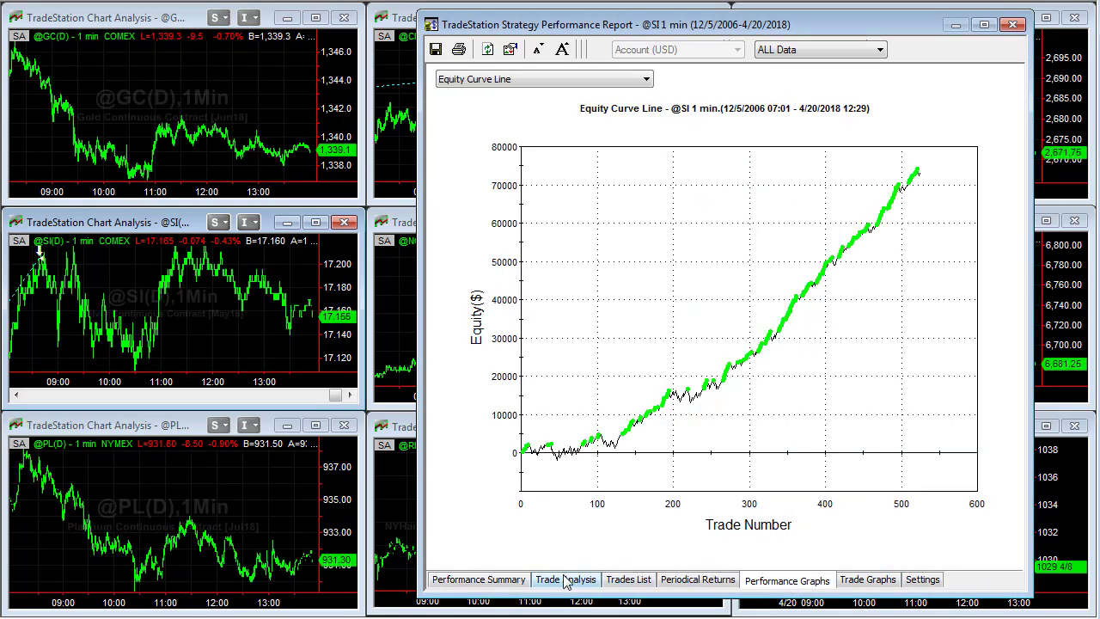
{"action": "left_click", "coordinate": [511, 582]}
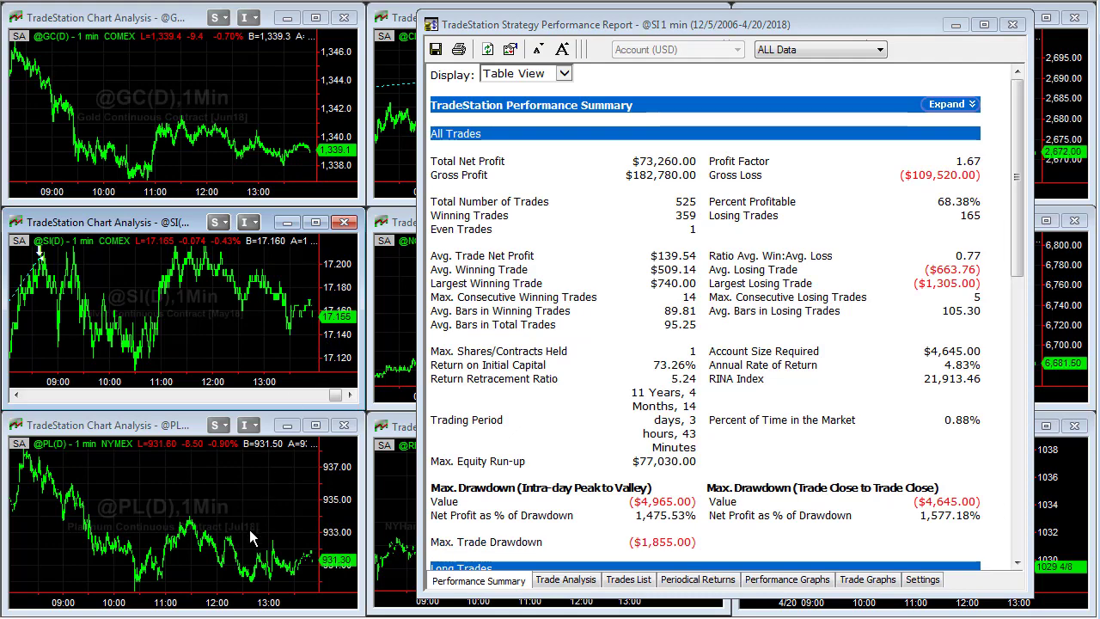
{"action": "left_click", "coordinate": [252, 538]}
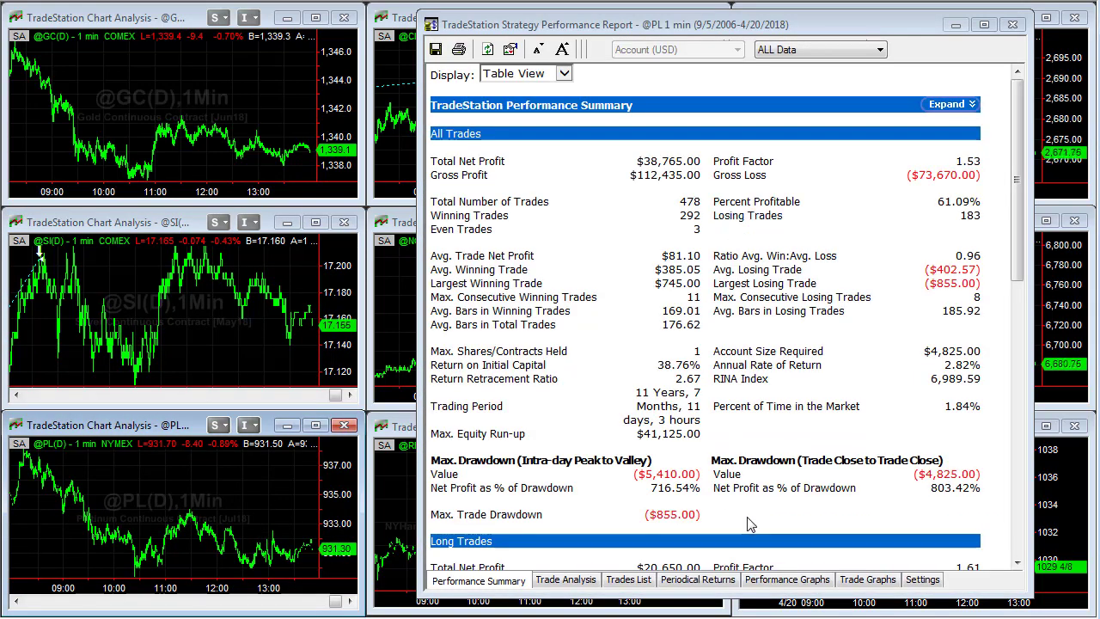
{"action": "left_click", "coordinate": [821, 584]}
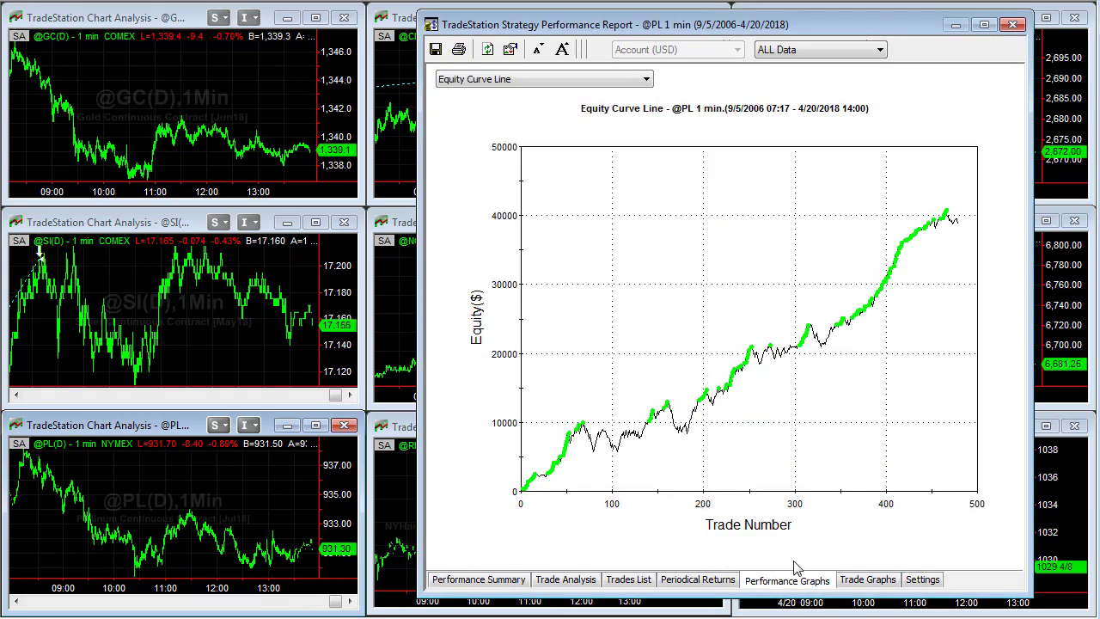
{"action": "left_click_drag", "start_coordinate": [752, 30], "coordinate": [365, 33]}
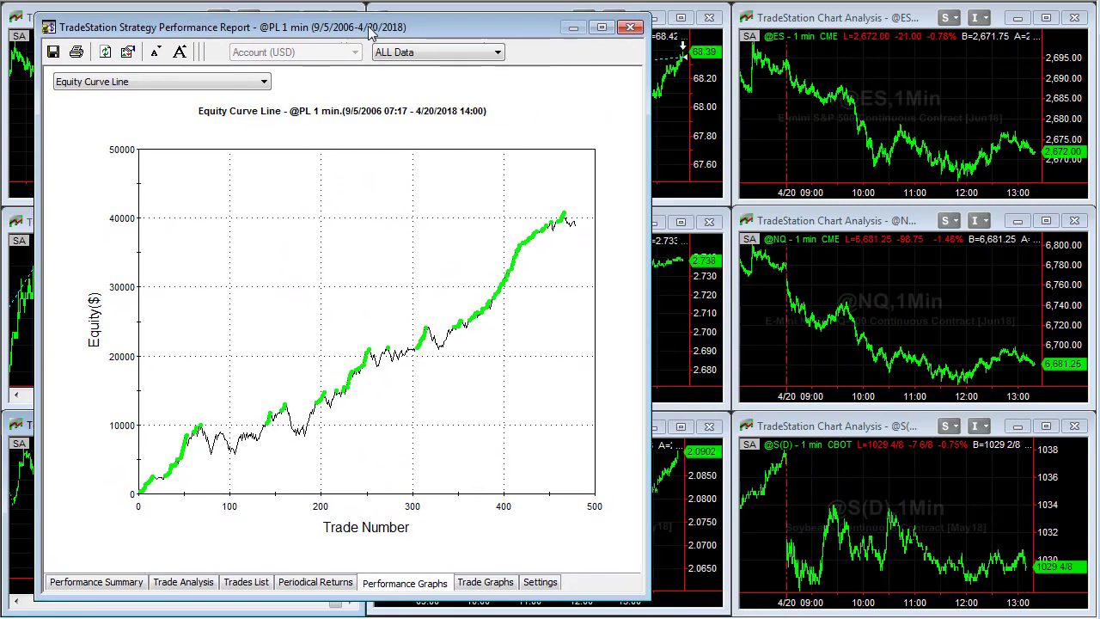
{"action": "left_click", "coordinate": [696, 129]}
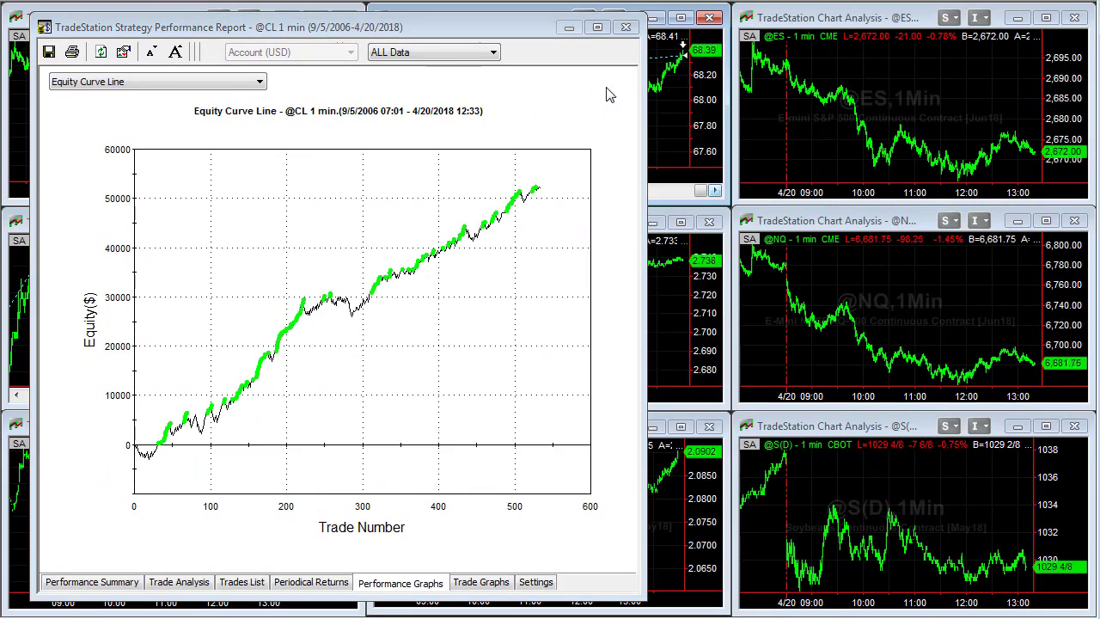
{"action": "left_click", "coordinate": [107, 588]}
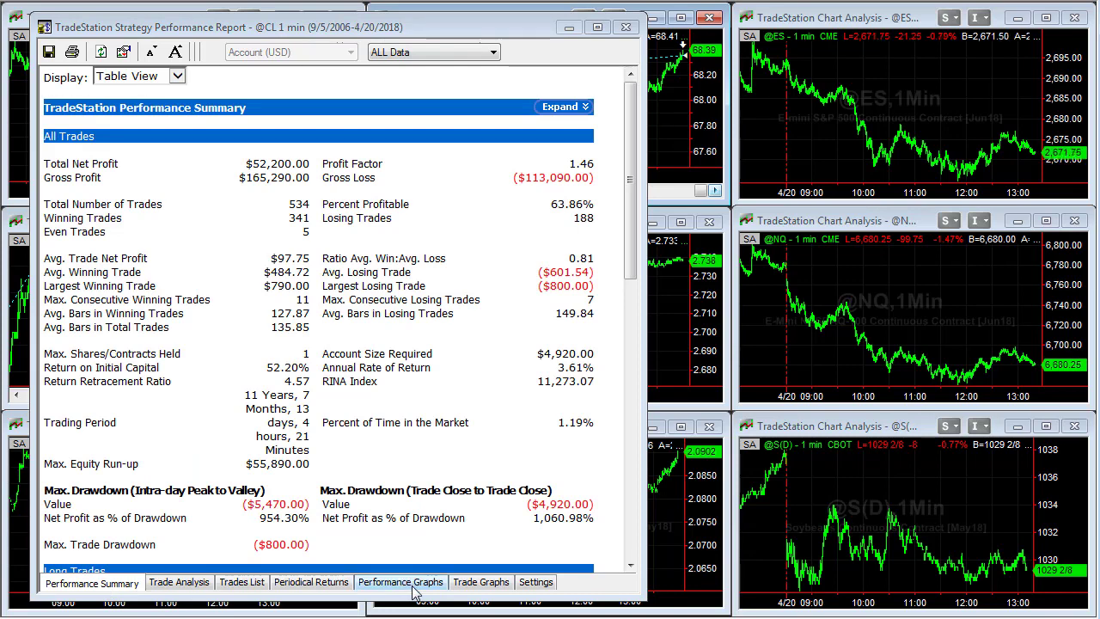
{"action": "left_click_drag", "start_coordinate": [272, 257], "coordinate": [300, 250]}
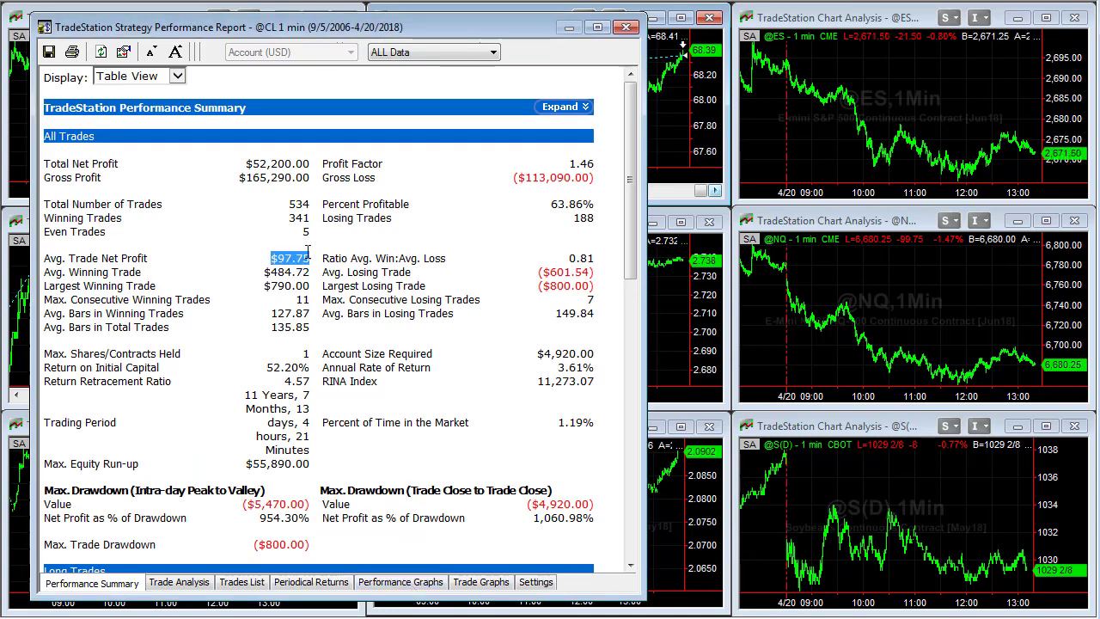
{"action": "left_click", "coordinate": [399, 584]}
{"action": "left_click", "coordinate": [696, 330]}
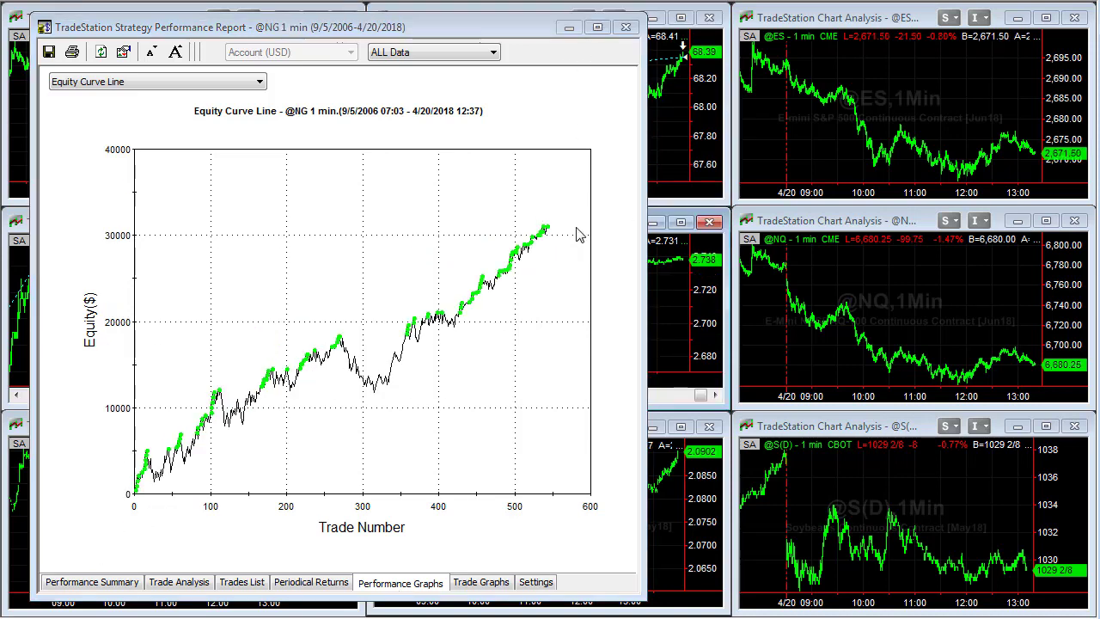
{"action": "left_click", "coordinate": [86, 588]}
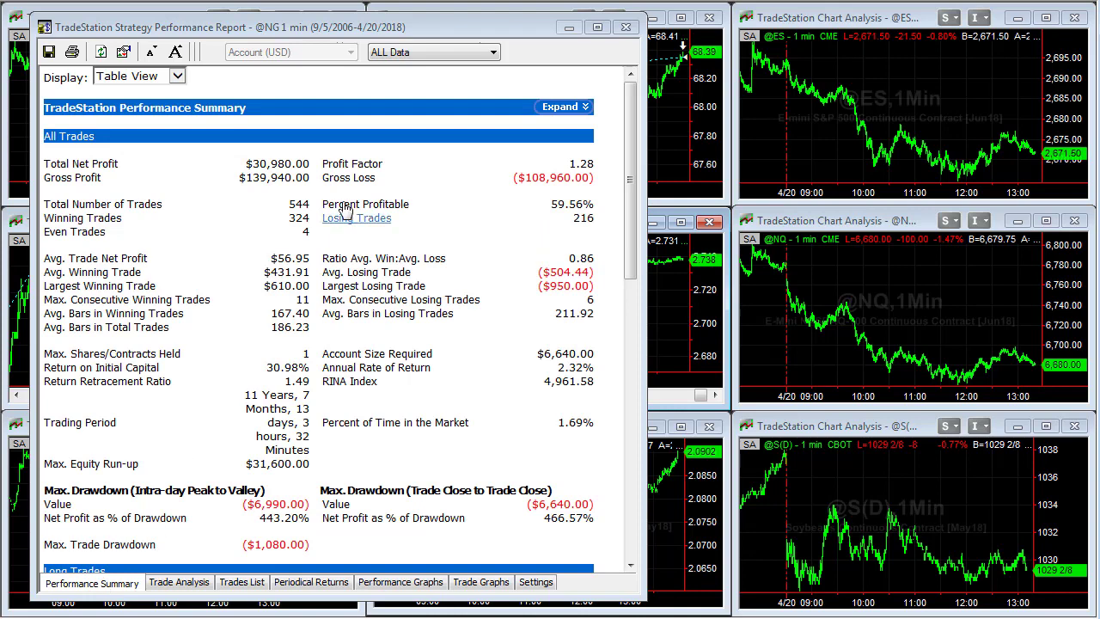
{"action": "left_click_drag", "start_coordinate": [278, 257], "coordinate": [307, 256]}
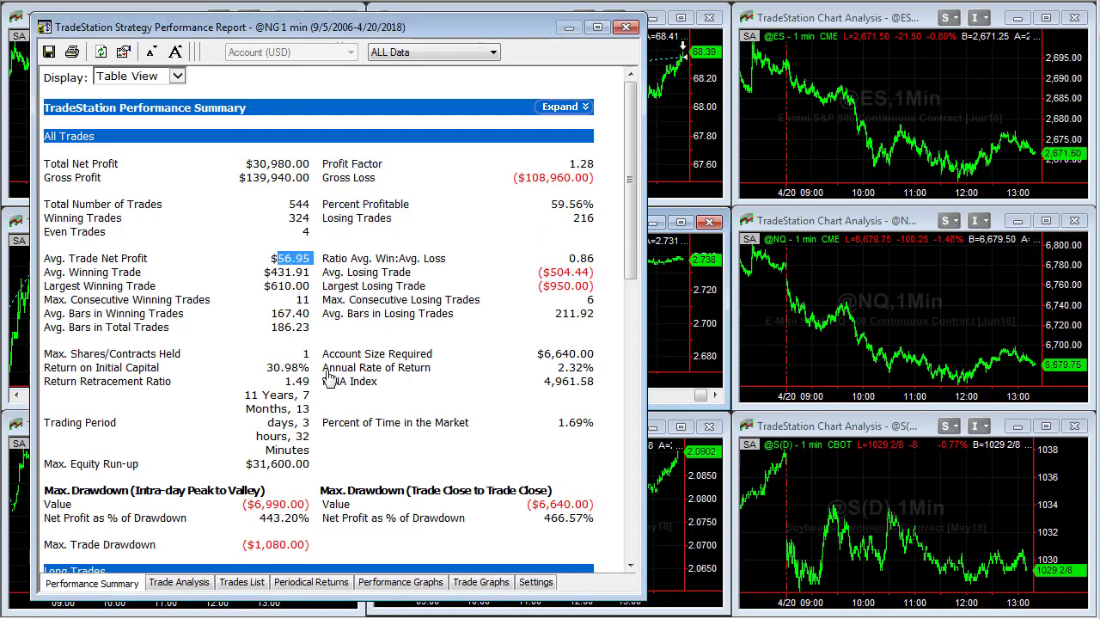
{"action": "left_click_drag", "start_coordinate": [255, 504], "coordinate": [306, 505]}
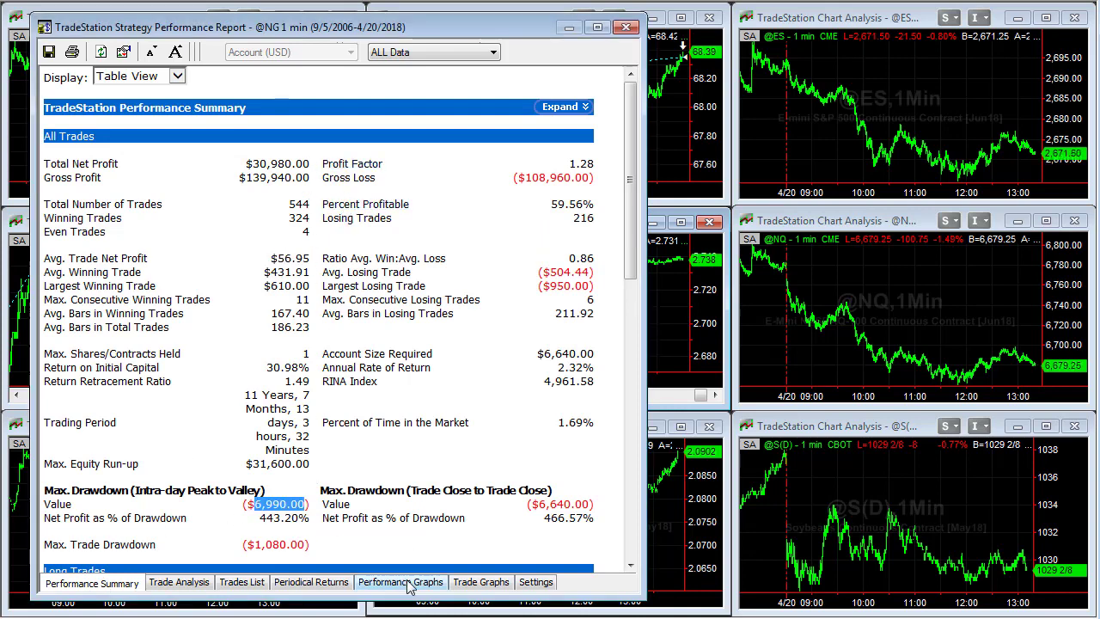
{"action": "left_click", "coordinate": [408, 582]}
{"action": "left_click", "coordinate": [688, 464]}
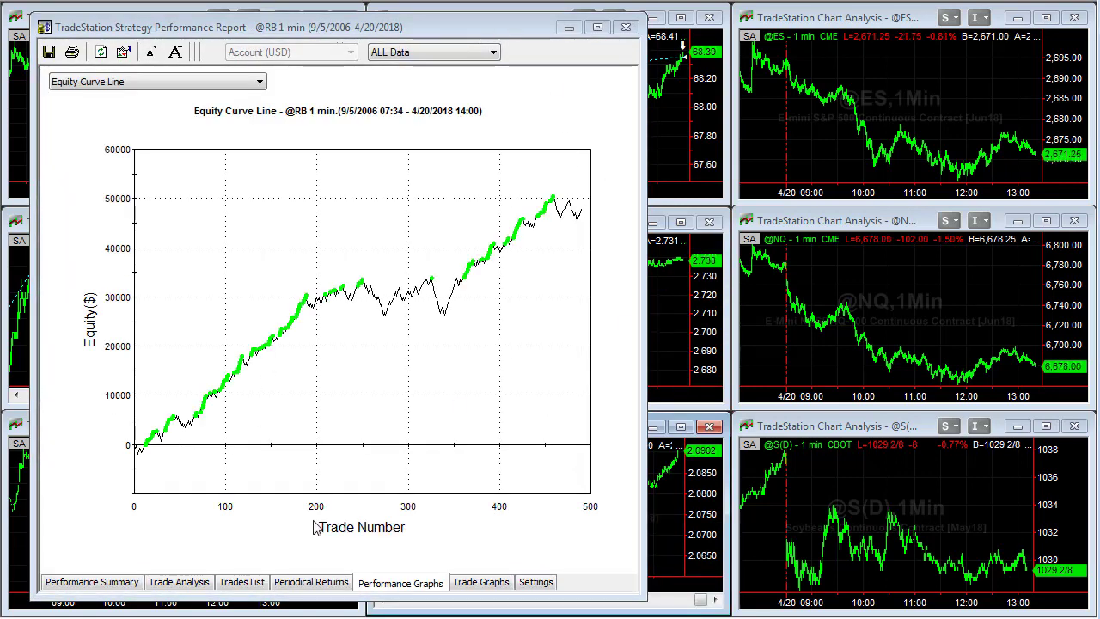
{"action": "left_click_drag", "start_coordinate": [293, 348], "coordinate": [567, 356]}
{"action": "left_click", "coordinate": [119, 582]}
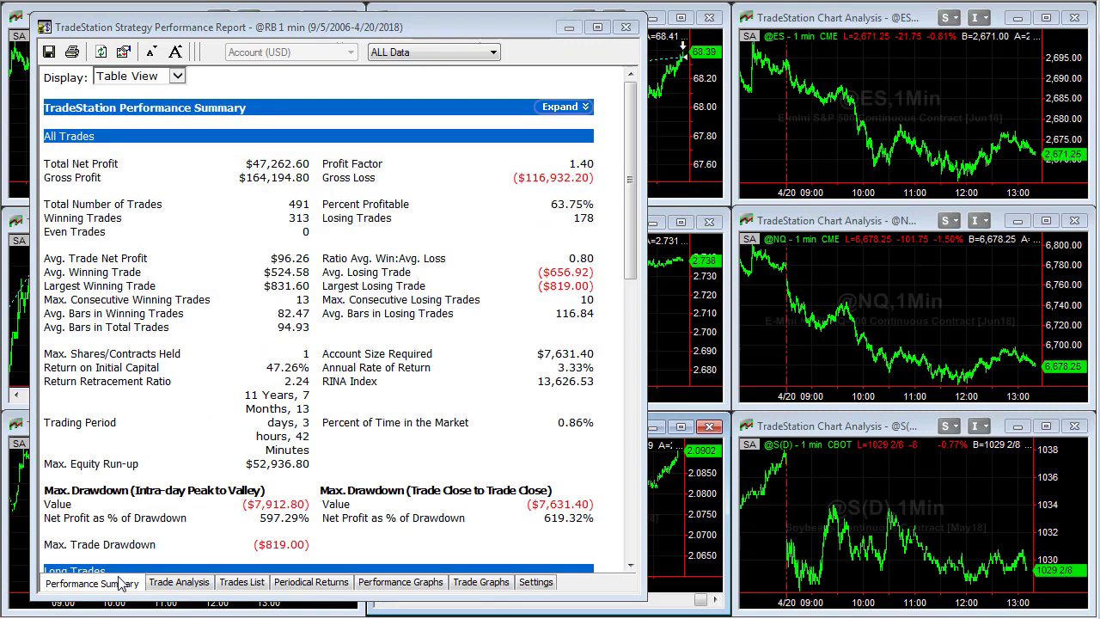
{"action": "double_click", "coordinate": [281, 258]}
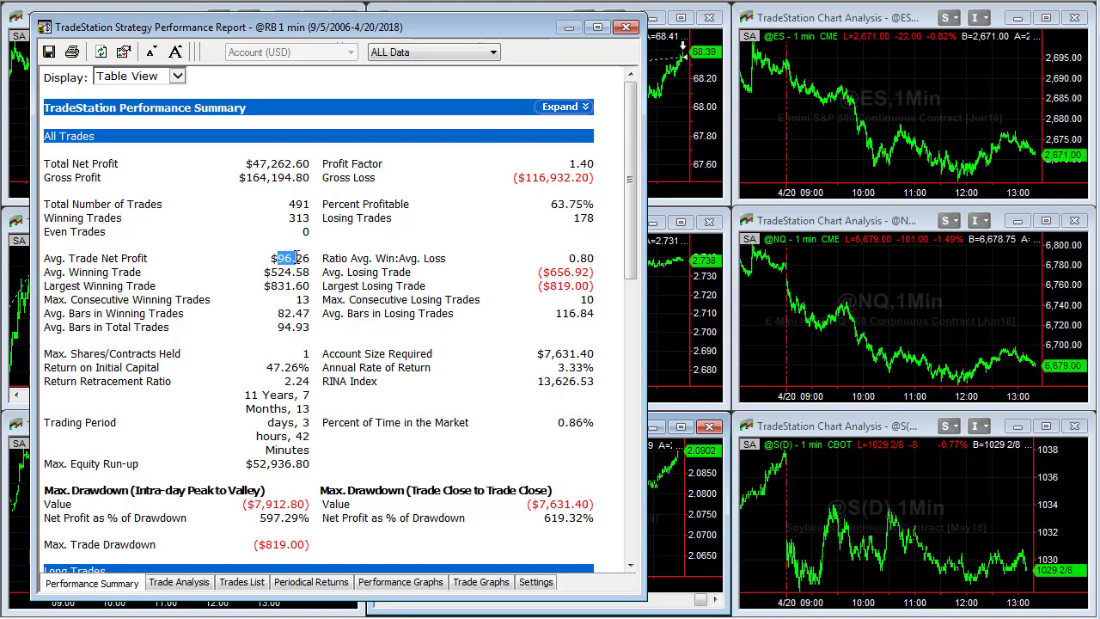
{"action": "left_click_drag", "start_coordinate": [263, 503], "coordinate": [306, 504]}
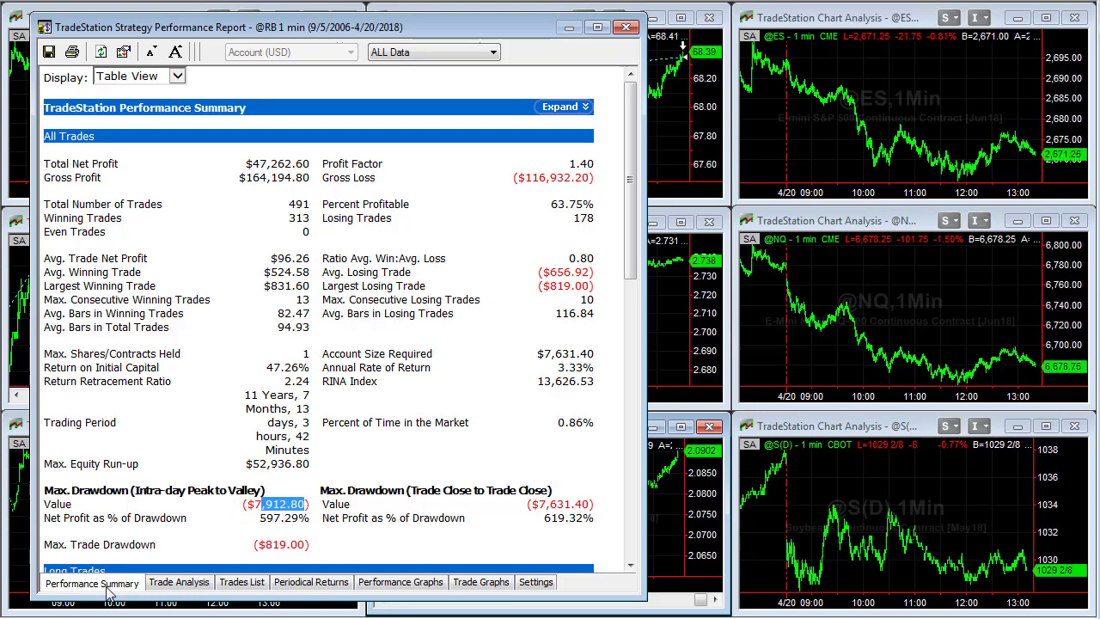
{"action": "left_click", "coordinate": [796, 104]}
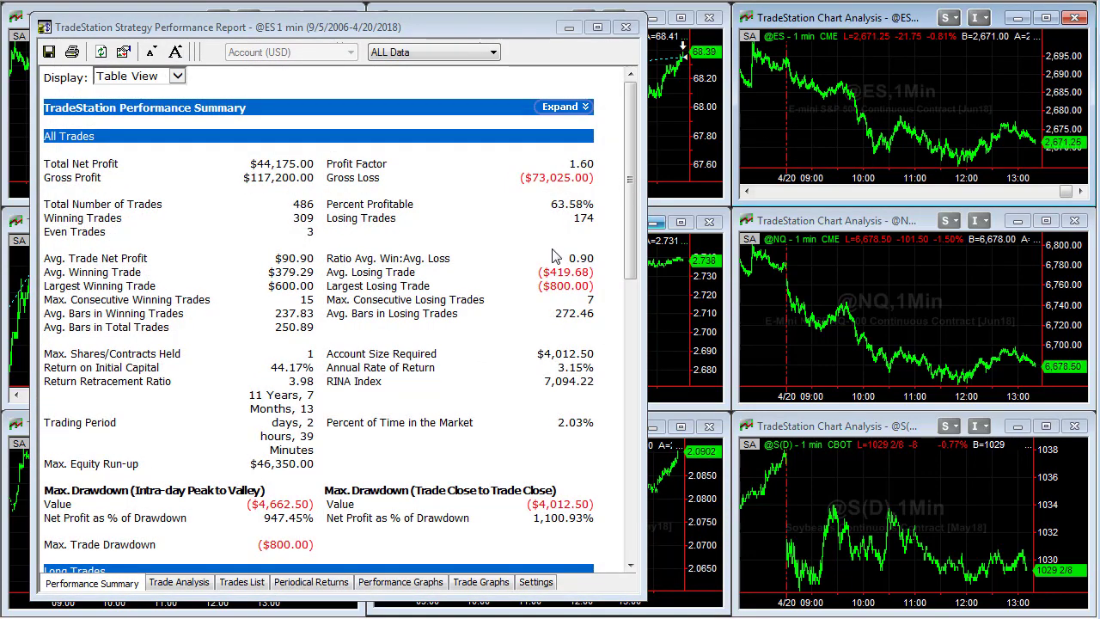
{"action": "double_click", "coordinate": [303, 256]}
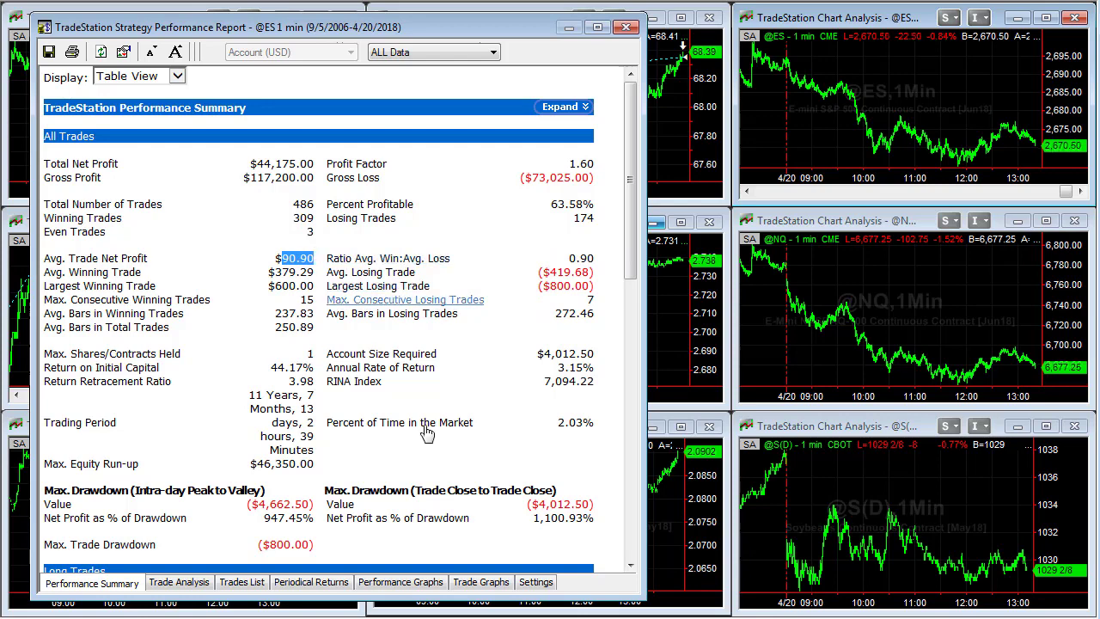
{"action": "left_click", "coordinate": [410, 584]}
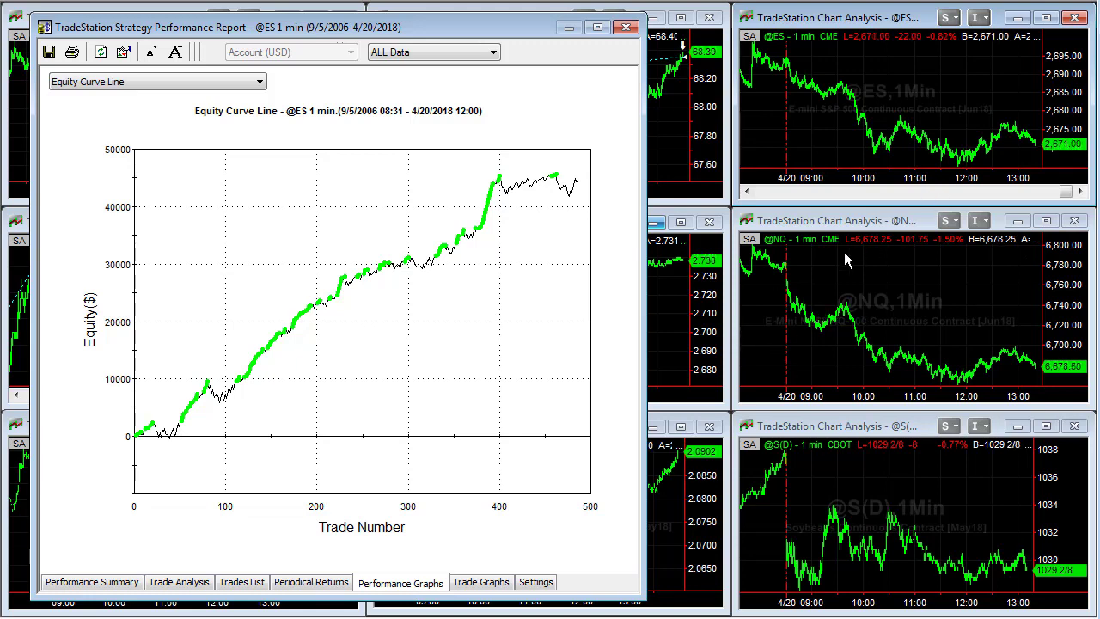
{"action": "left_click", "coordinate": [941, 297]}
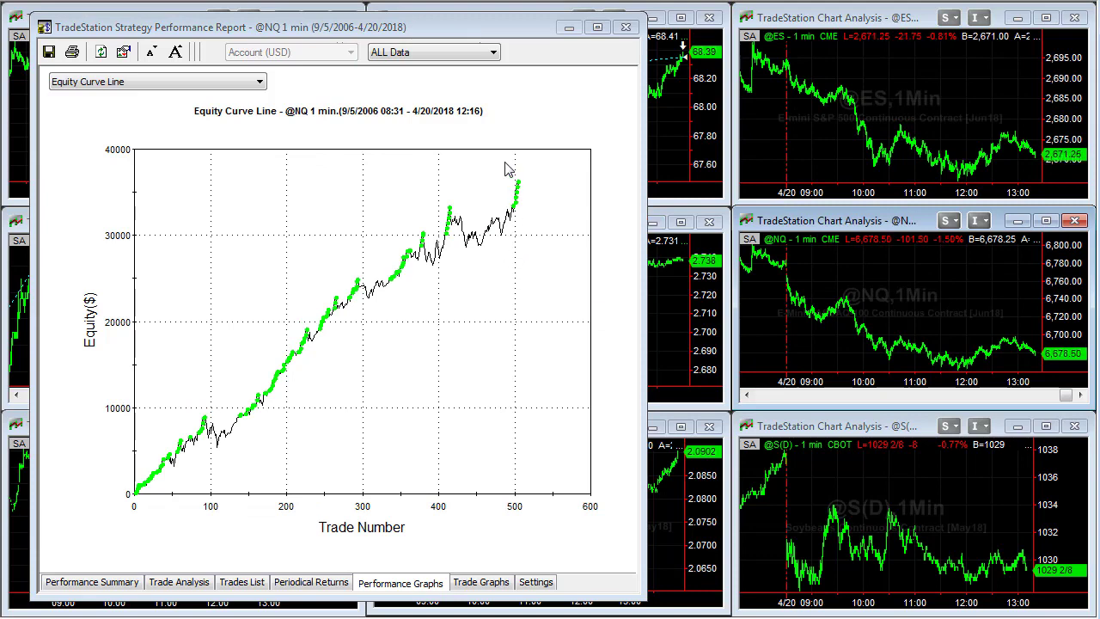
{"action": "left_click", "coordinate": [120, 586]}
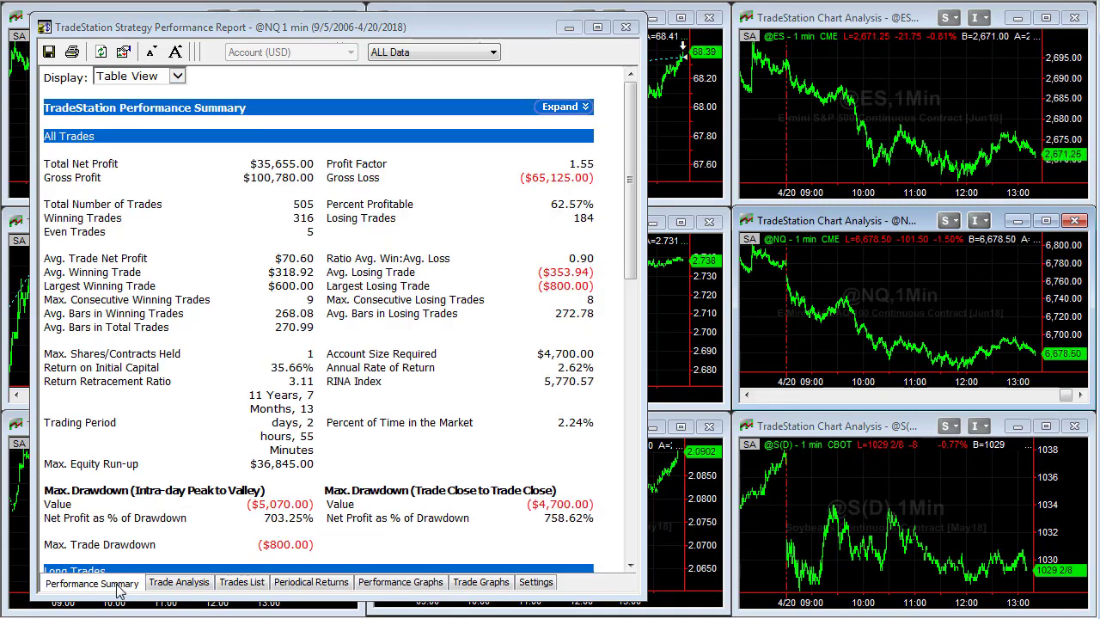
{"action": "left_click_drag", "start_coordinate": [283, 258], "coordinate": [314, 258]}
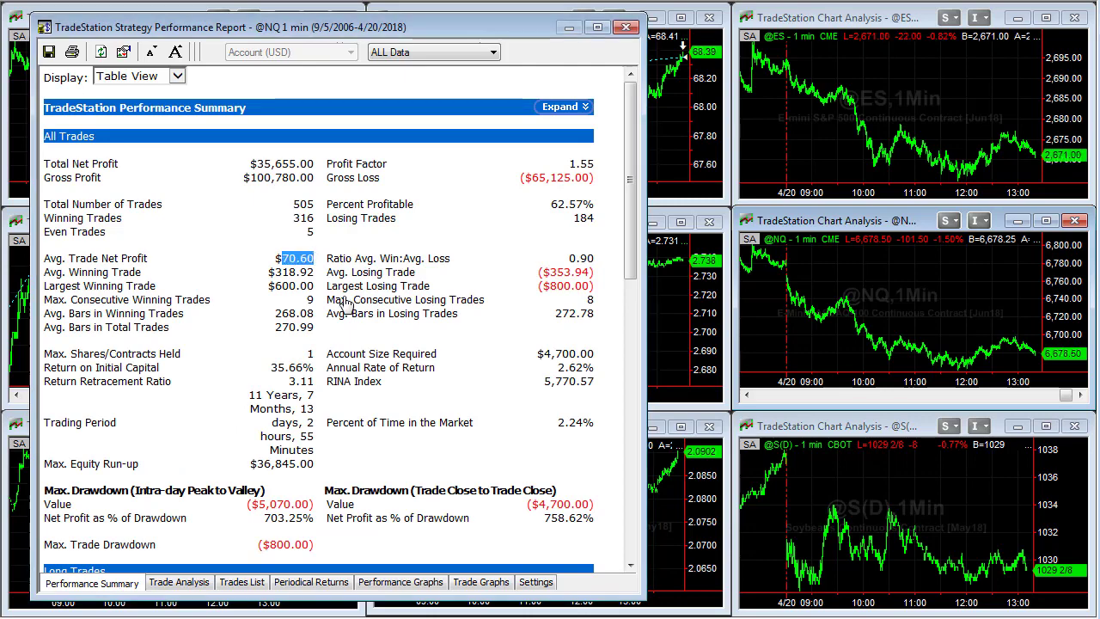
Review the @S 1-minute average trade net profit and equity curve.
{"action": "left_click", "coordinate": [915, 486]}
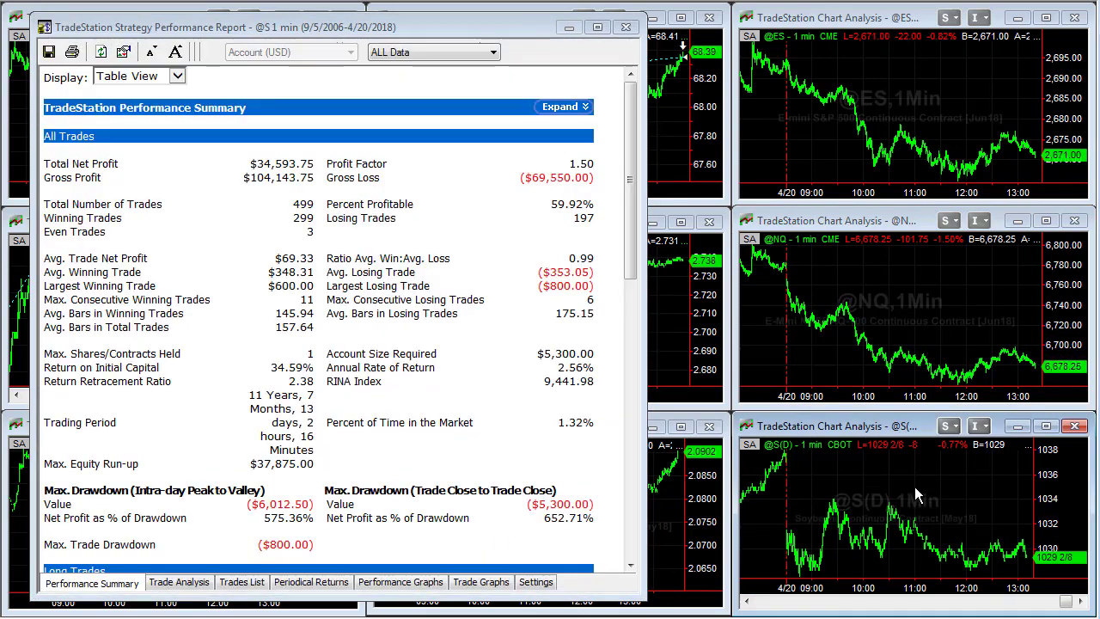
{"action": "double_click", "coordinate": [306, 258]}
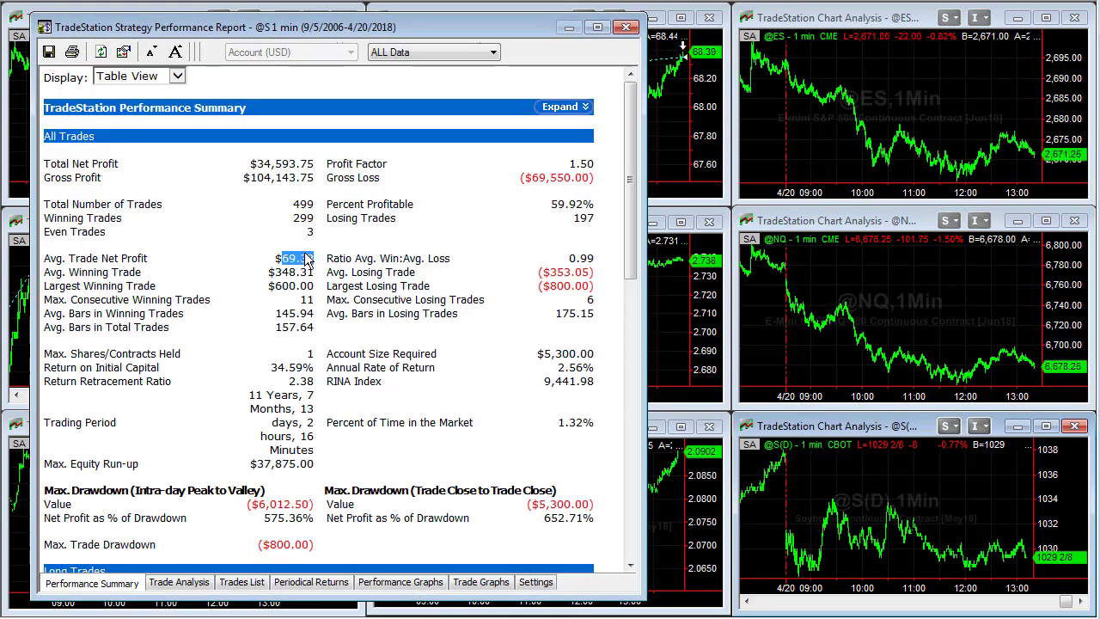
{"action": "left_click", "coordinate": [397, 583]}
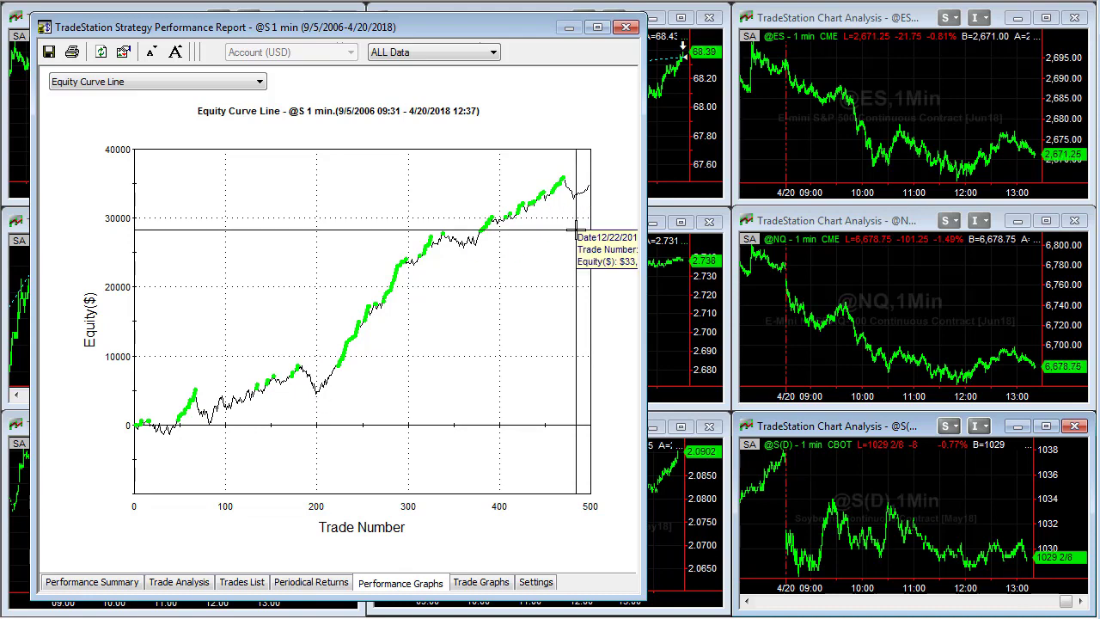
Return to the @S summary and switch all charts to 5-minute bars.
{"action": "mouse_move", "coordinate": [318, 415]}
{"action": "left_click", "coordinate": [92, 582]}
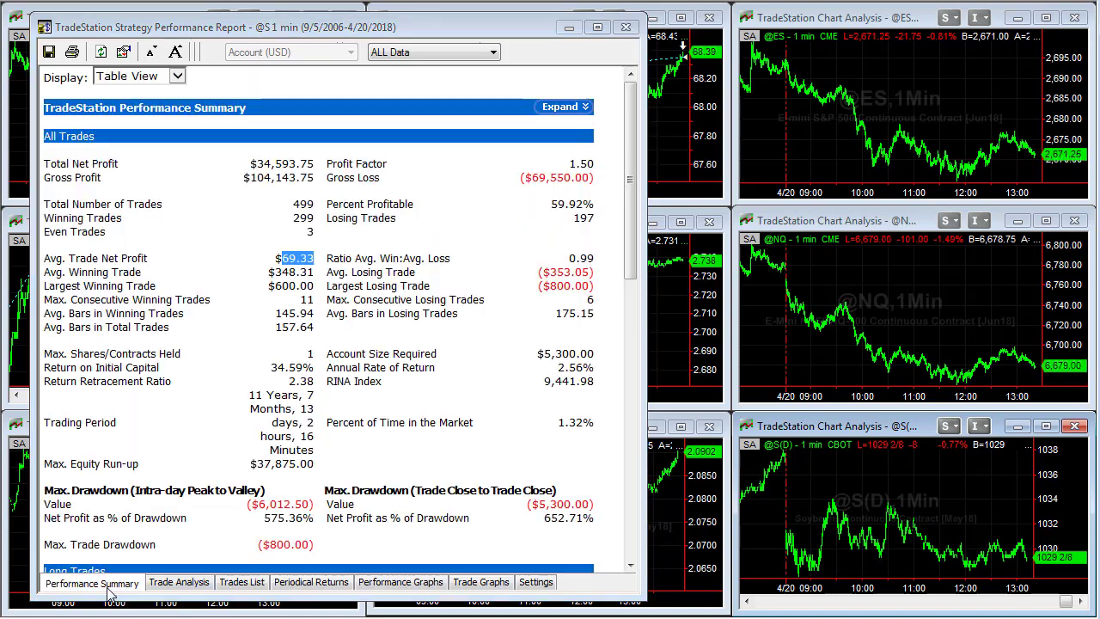
{"action": "key", "text": "5"}
{"action": "key", "text": "Return"}
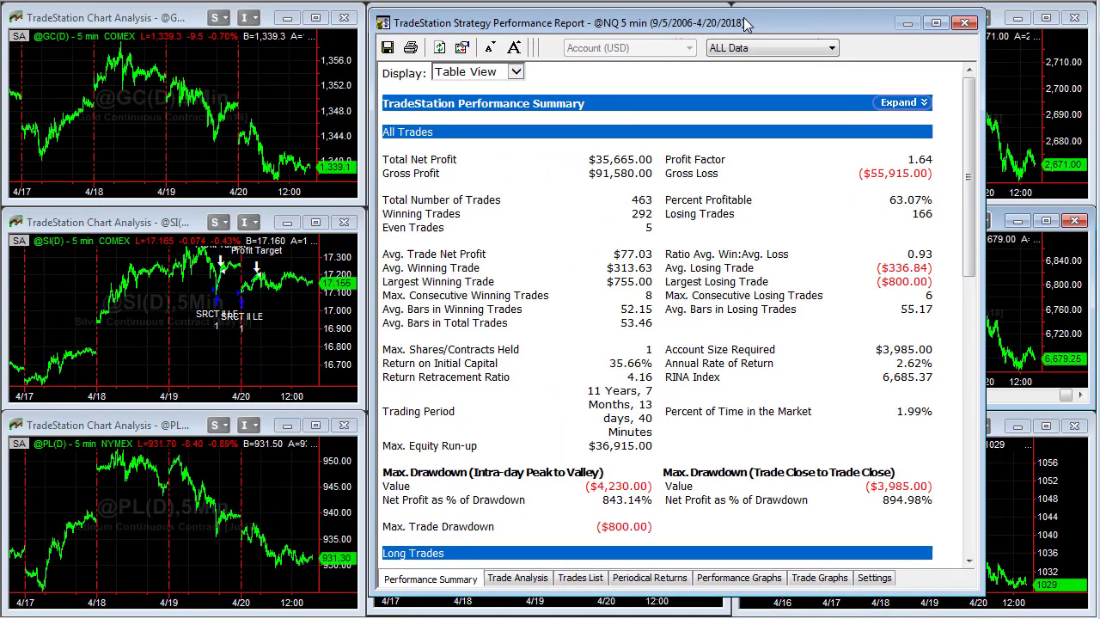
{"action": "left_click", "coordinate": [244, 53]}
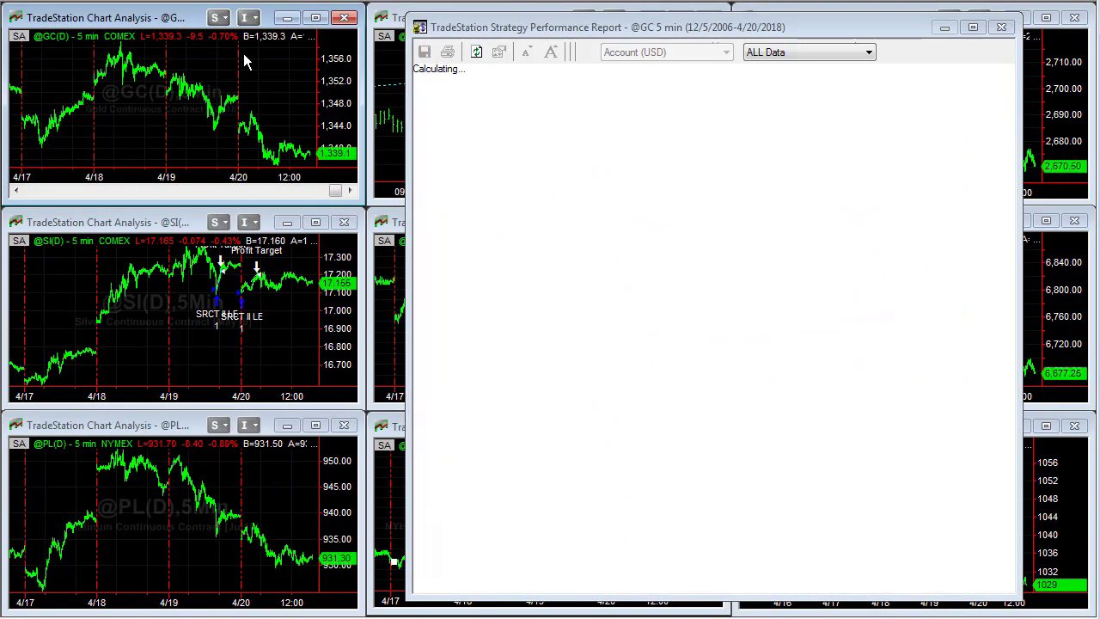
{"action": "left_click_drag", "start_coordinate": [617, 28], "coordinate": [590, 34]}
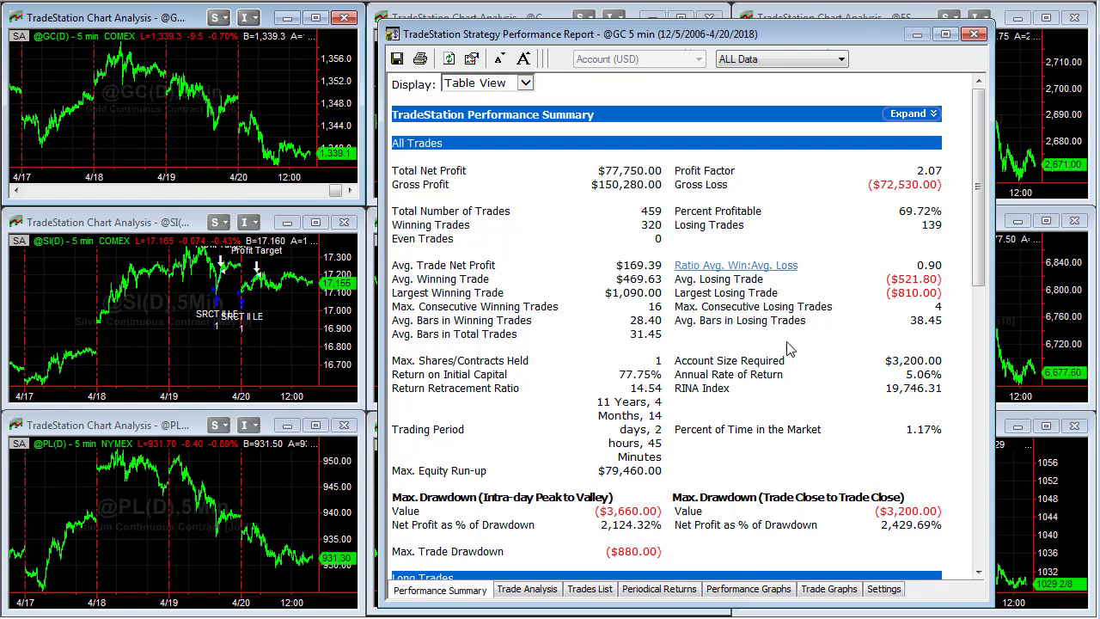
{"action": "left_click", "coordinate": [747, 597]}
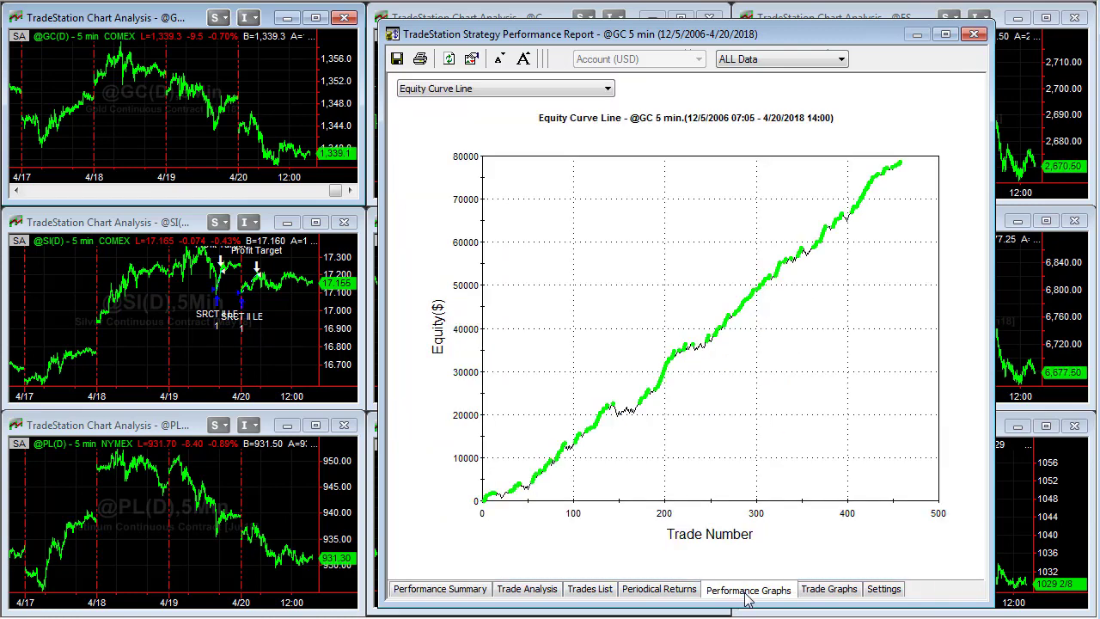
{"action": "left_click", "coordinate": [473, 593]}
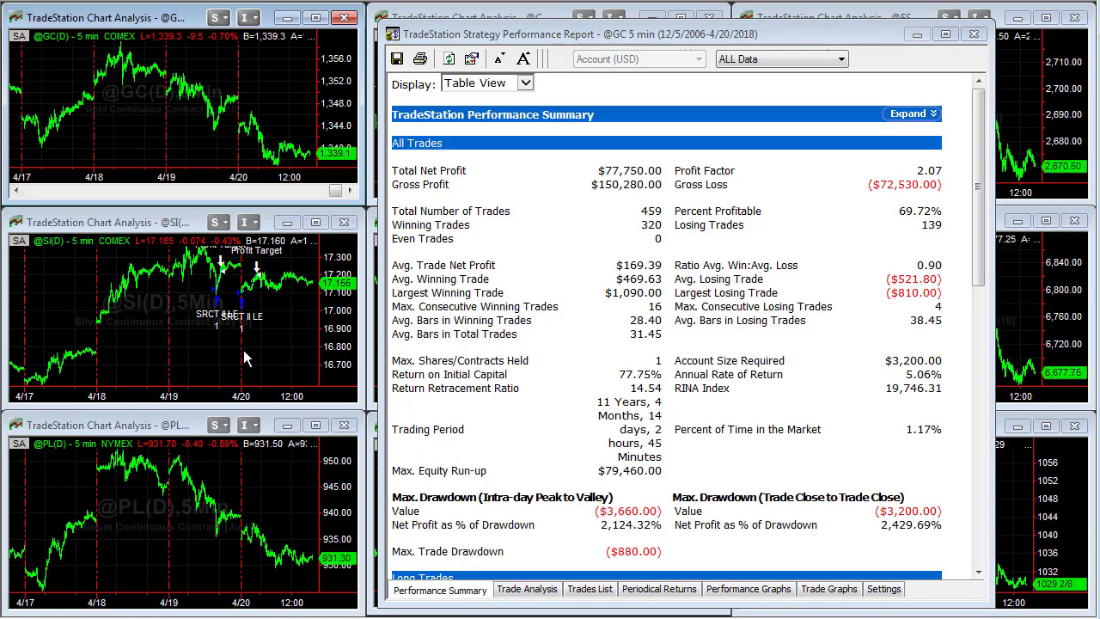
{"action": "left_click", "coordinate": [243, 349]}
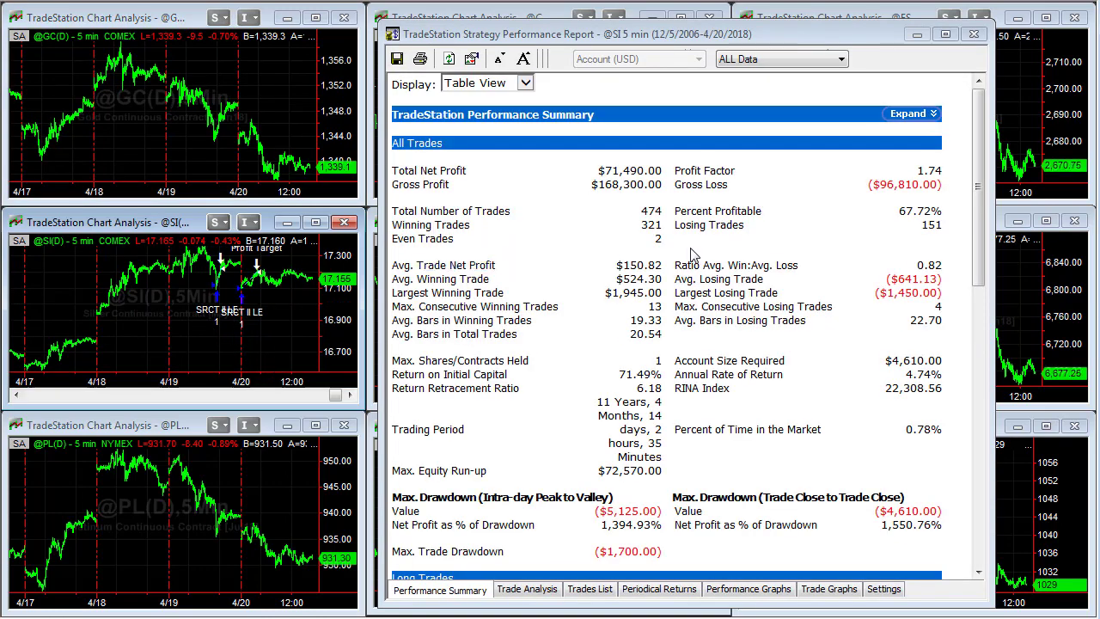
{"action": "left_click", "coordinate": [789, 595]}
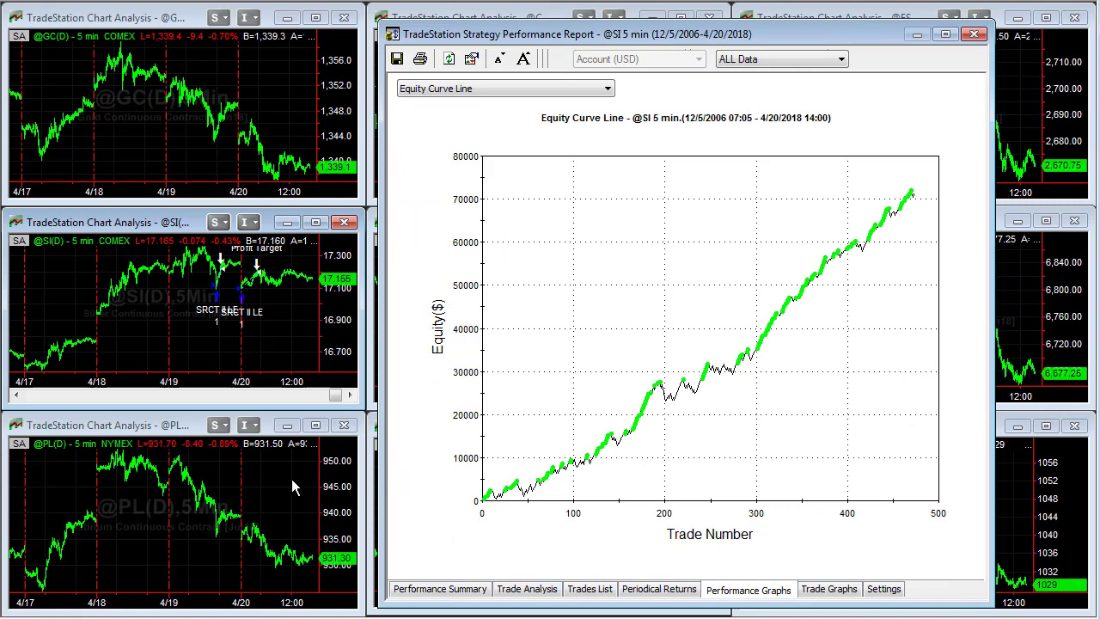
{"action": "left_click", "coordinate": [294, 480]}
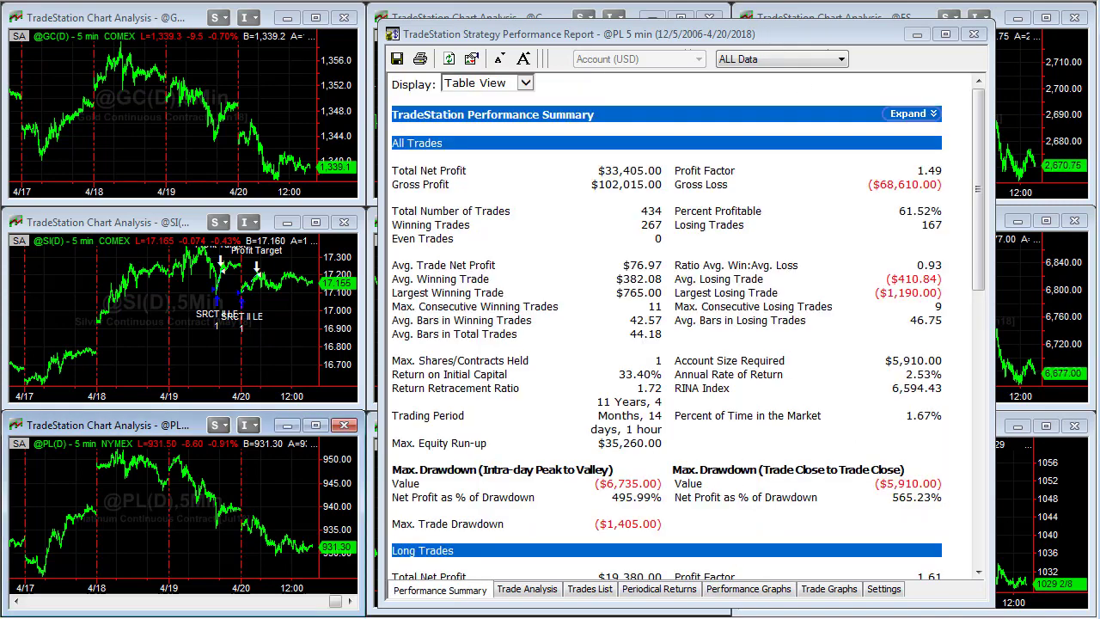
{"action": "left_click", "coordinate": [735, 592]}
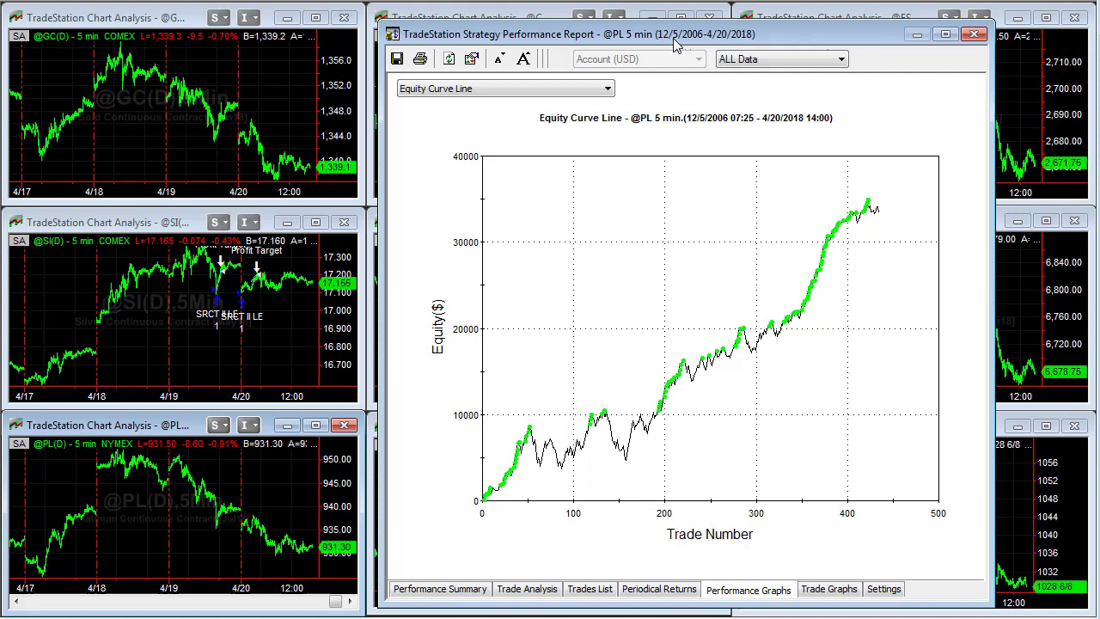
{"action": "left_click_drag", "start_coordinate": [674, 39], "coordinate": [776, 28]}
{"action": "left_click", "coordinate": [464, 67]}
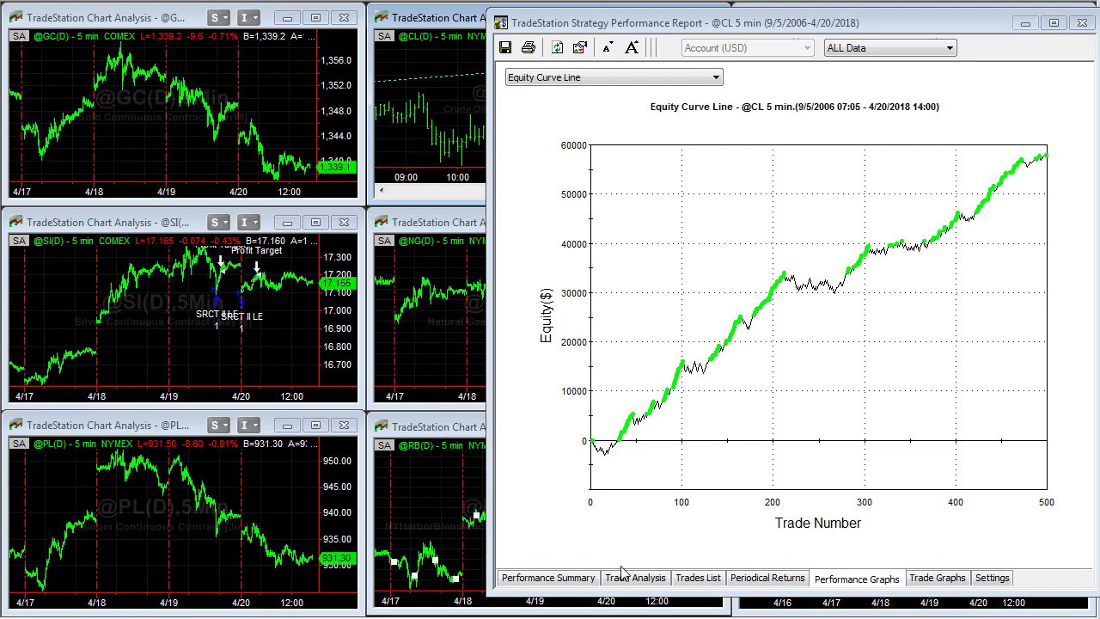
{"action": "left_click", "coordinate": [557, 581]}
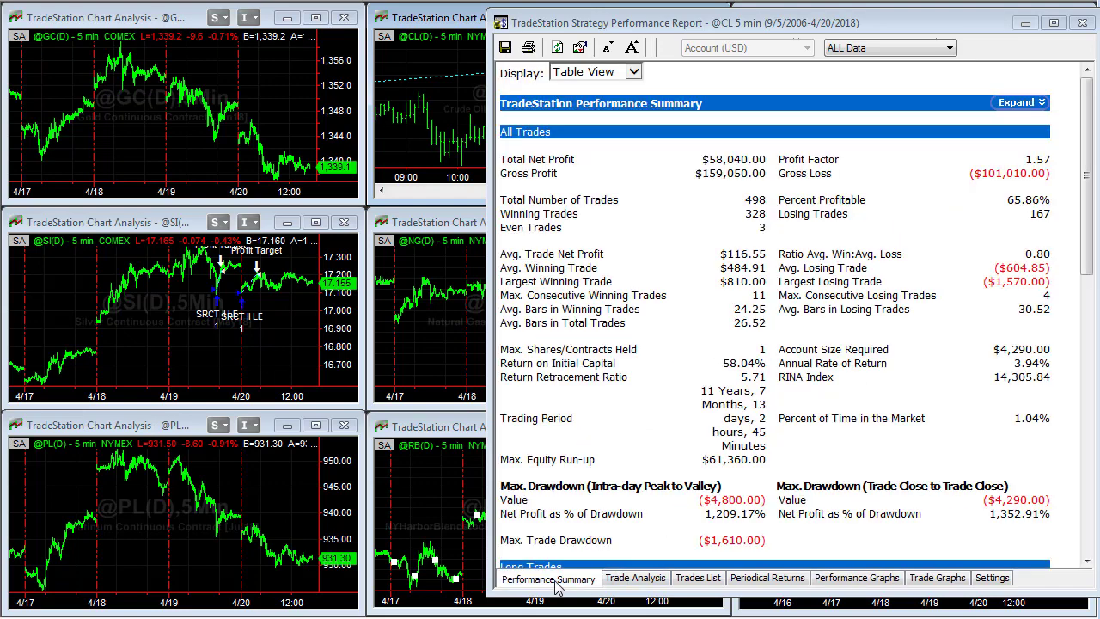
{"action": "left_click", "coordinate": [416, 342]}
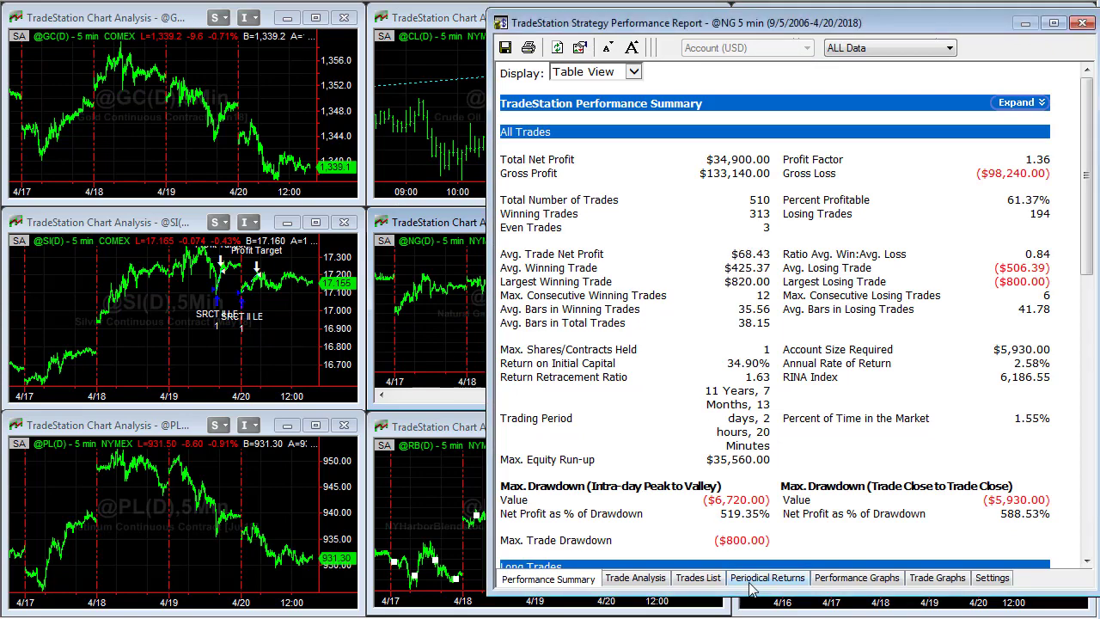
{"action": "left_click", "coordinate": [871, 583]}
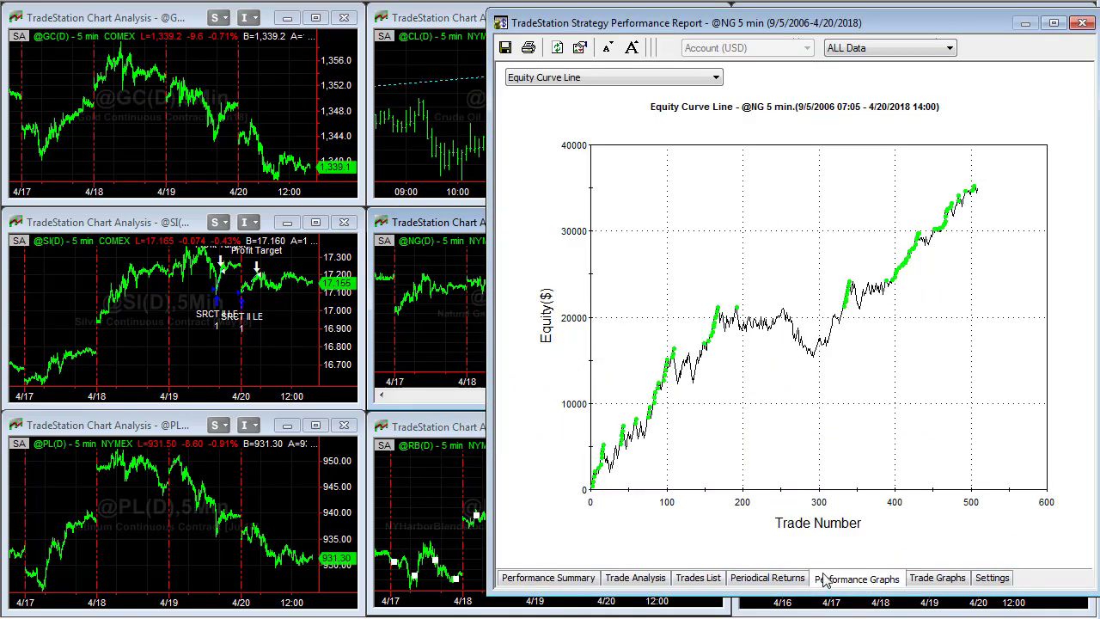
{"action": "left_click", "coordinate": [570, 580]}
{"action": "left_click", "coordinate": [386, 549]}
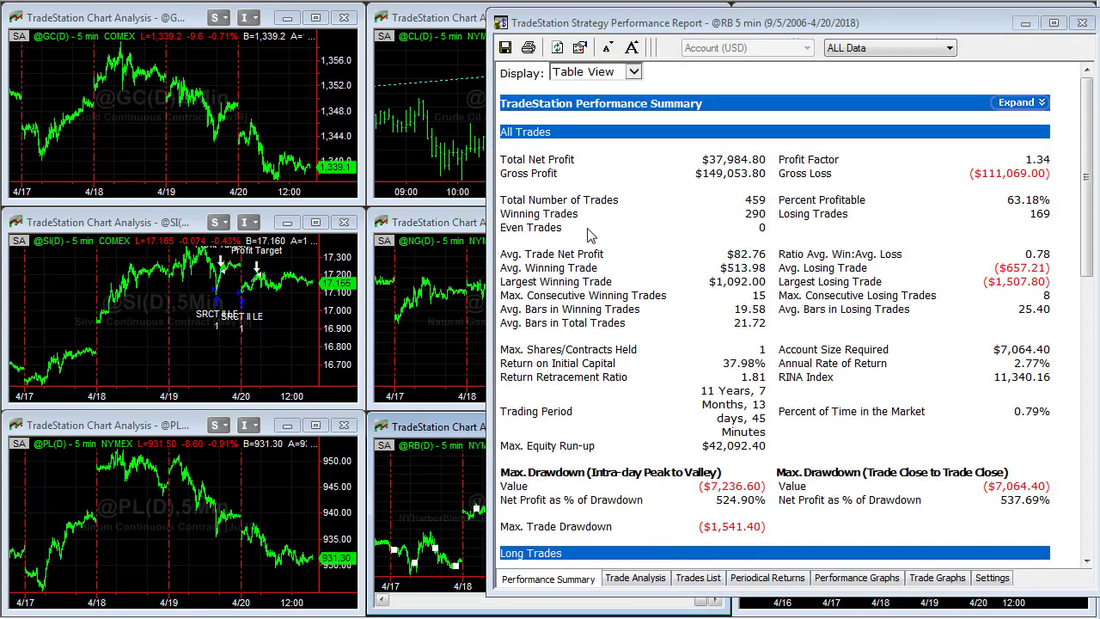
{"action": "left_click", "coordinate": [855, 581]}
{"action": "left_click_drag", "start_coordinate": [632, 23], "coordinate": [248, 38]}
{"action": "left_click", "coordinate": [859, 129]}
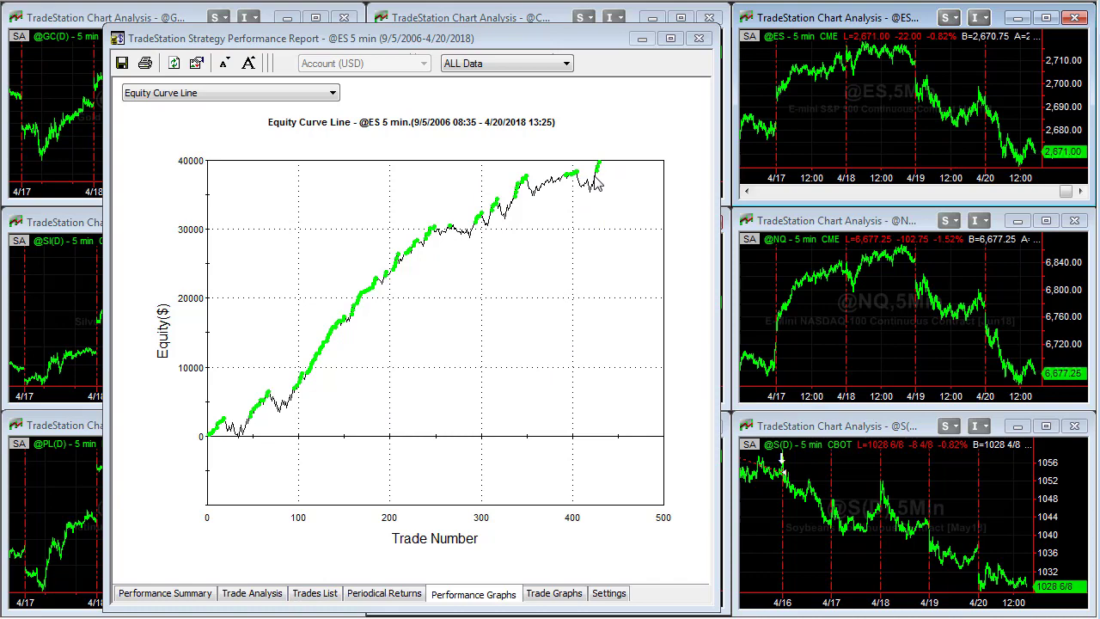
{"action": "left_click", "coordinate": [174, 594]}
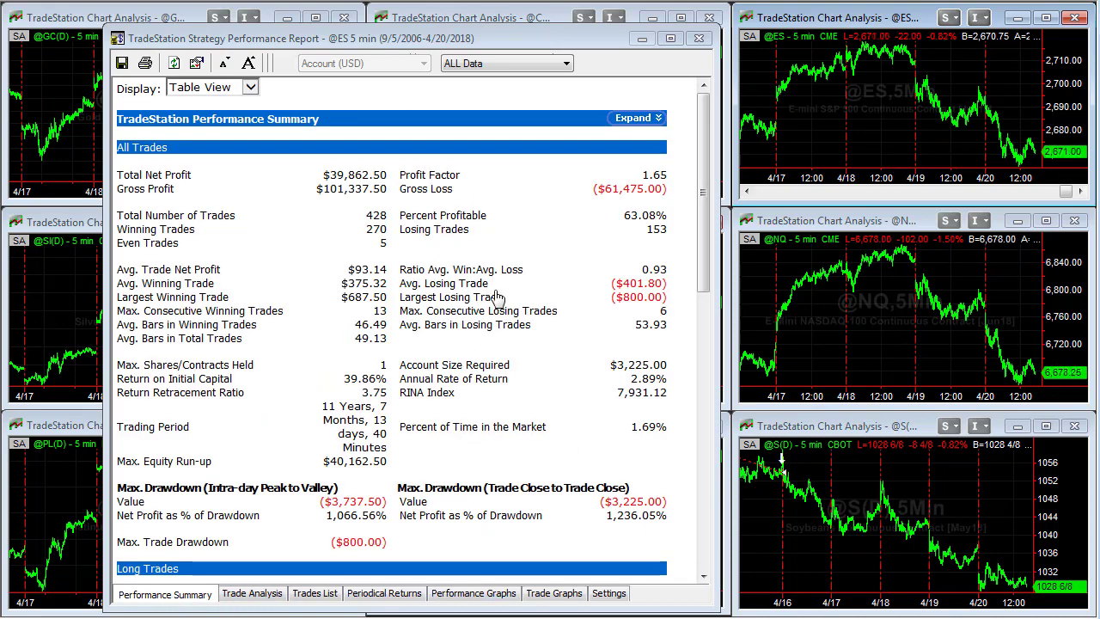
{"action": "left_click_drag", "start_coordinate": [391, 269], "coordinate": [360, 269]}
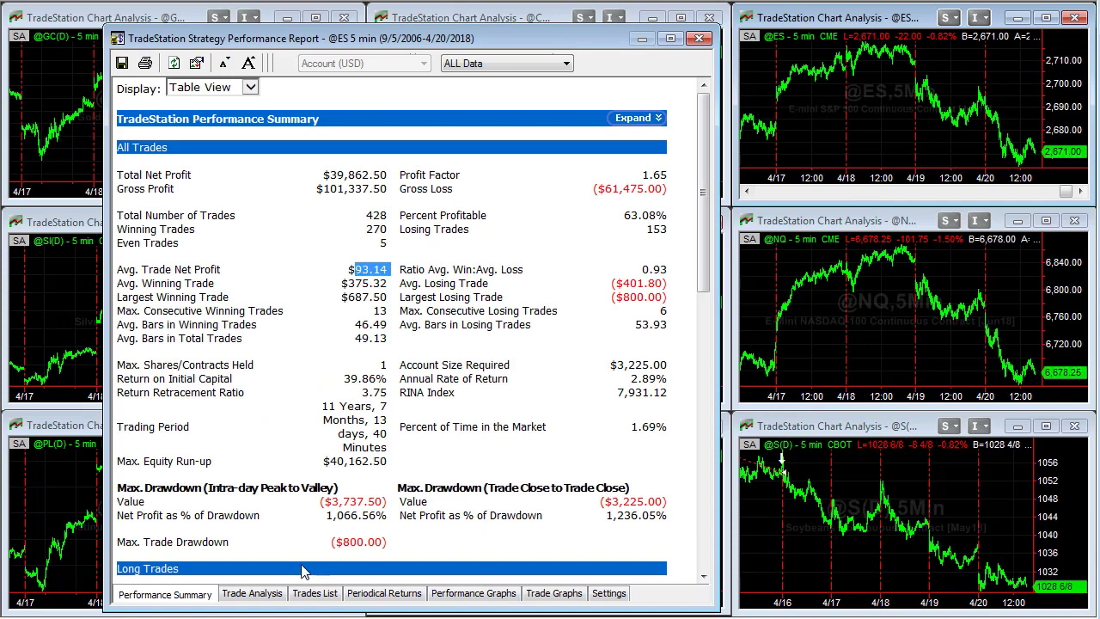
{"action": "left_click", "coordinate": [496, 597]}
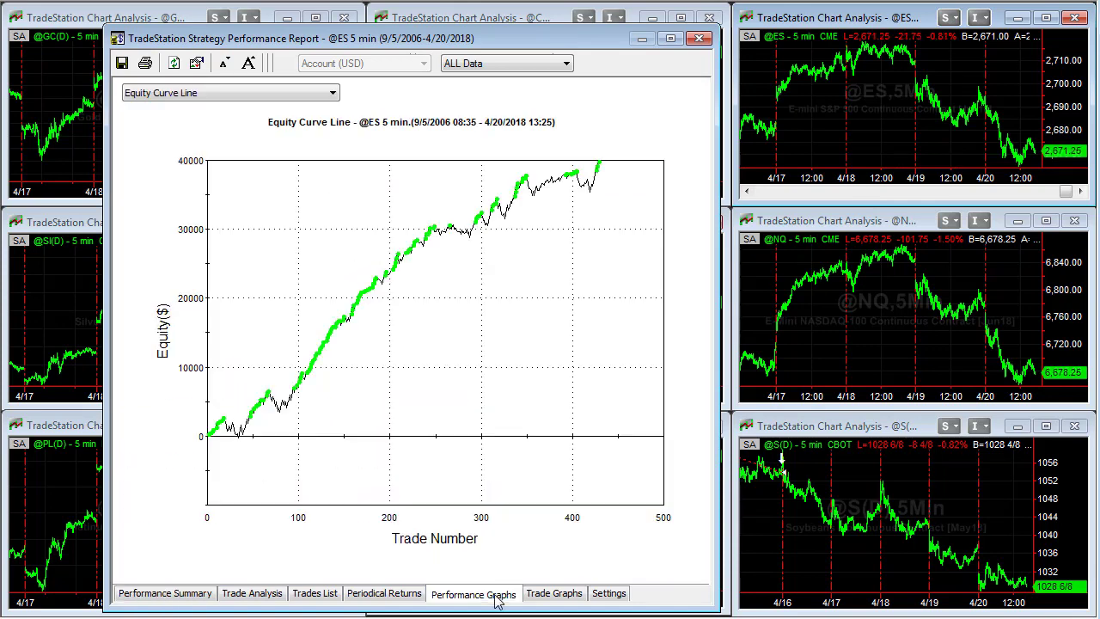
{"action": "left_click", "coordinate": [873, 340]}
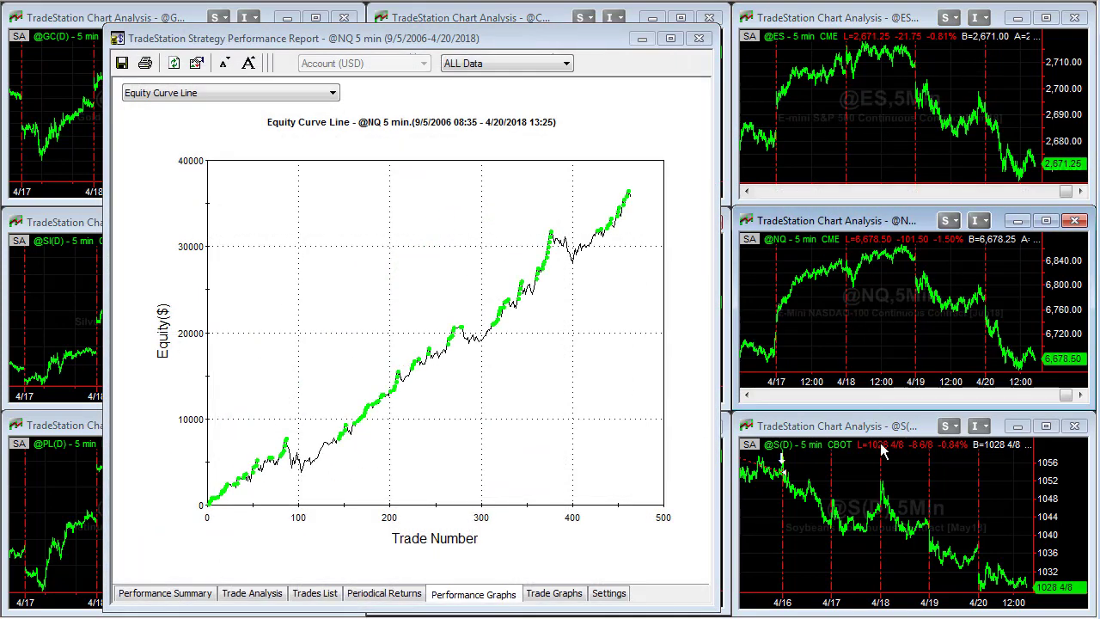
{"action": "left_click", "coordinate": [163, 595]}
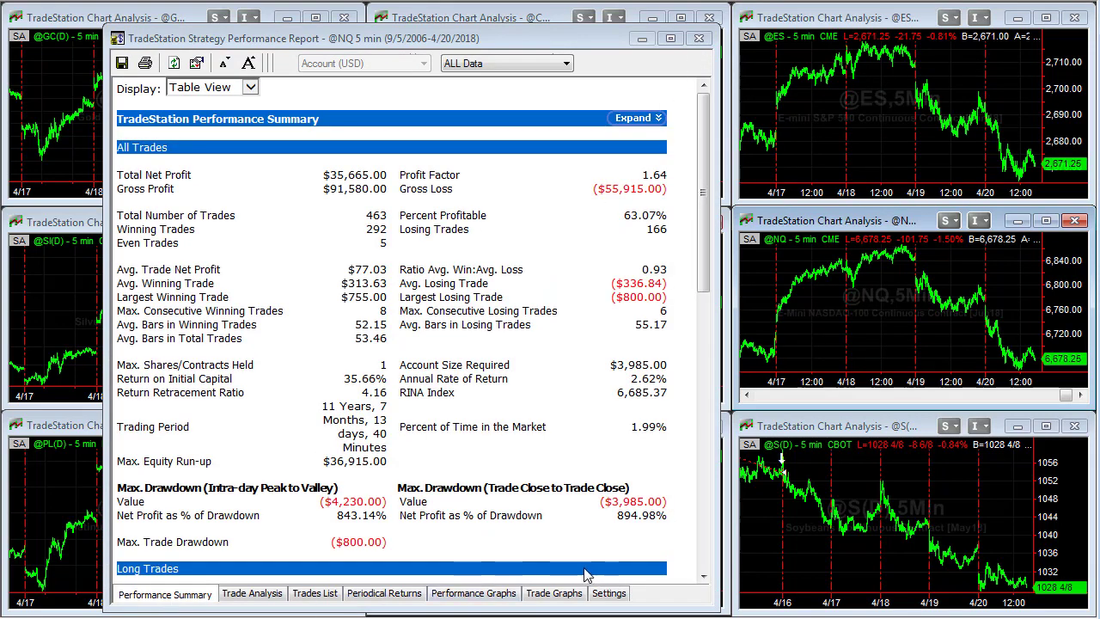
{"action": "left_click", "coordinate": [811, 540]}
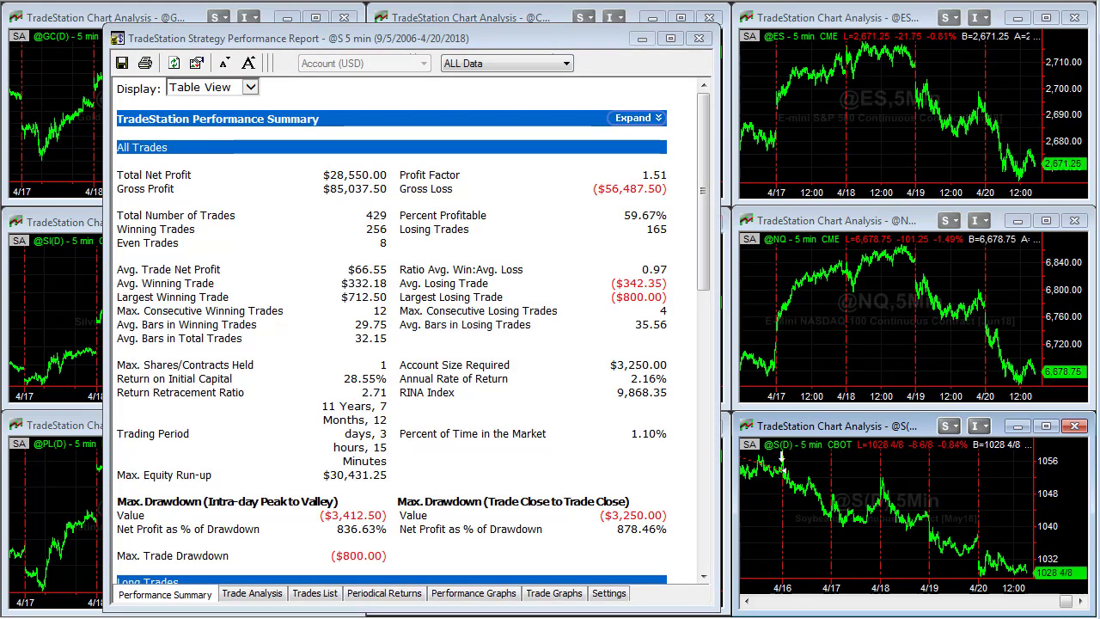
{"action": "left_click", "coordinate": [483, 599]}
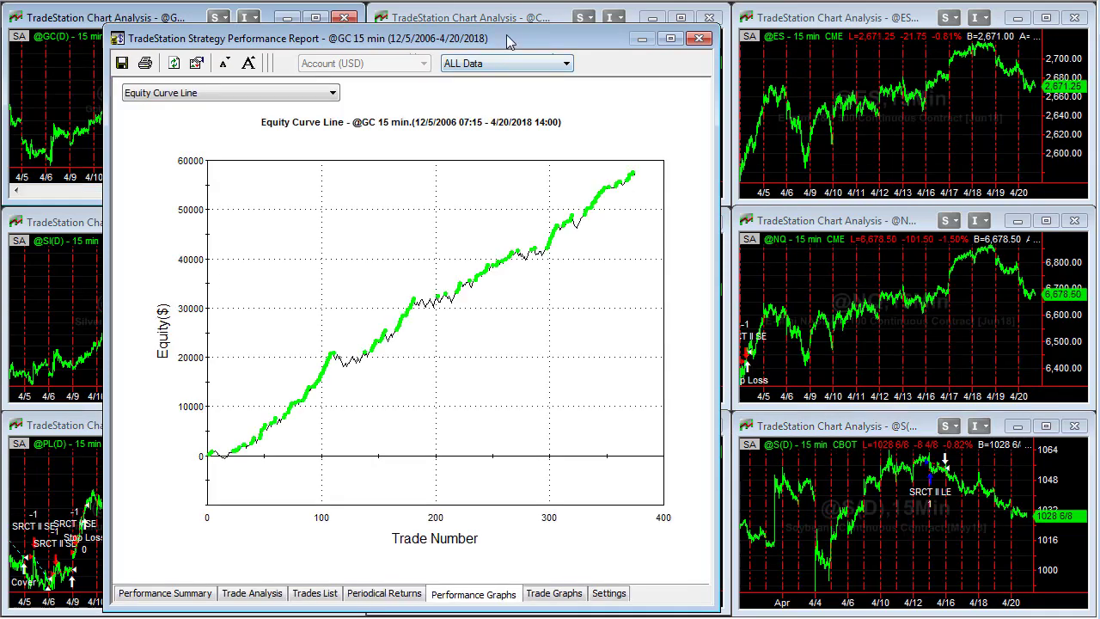
{"action": "left_click_drag", "start_coordinate": [510, 43], "coordinate": [817, 29]}
{"action": "left_click", "coordinate": [1006, 26]}
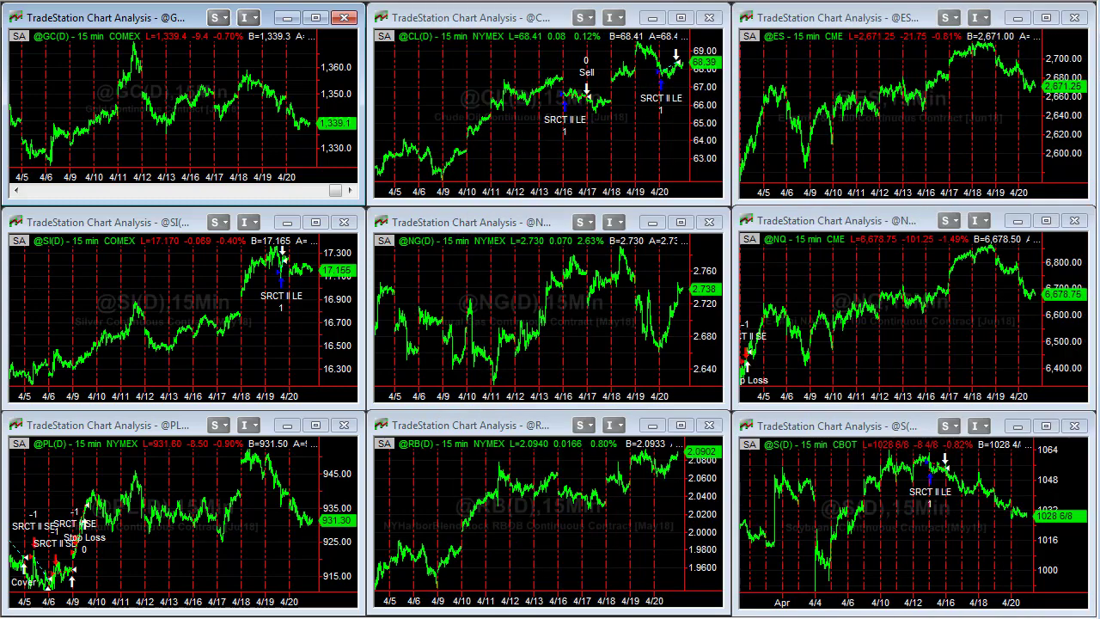
{"action": "left_click_drag", "start_coordinate": [1099, 38], "coordinate": [793, 30]}
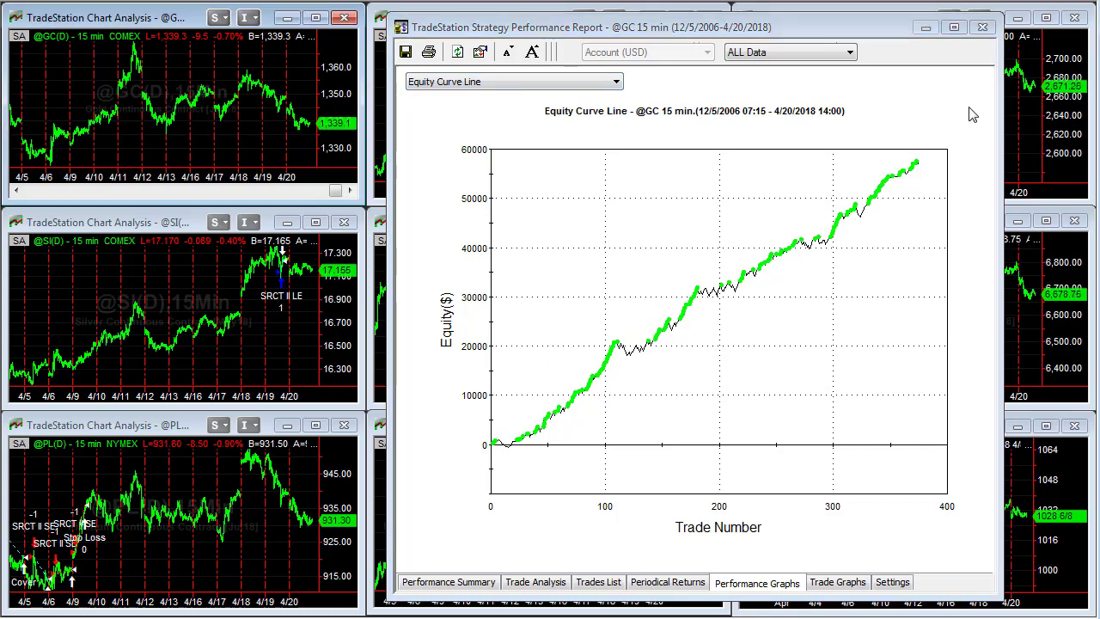
{"action": "left_click", "coordinate": [465, 589]}
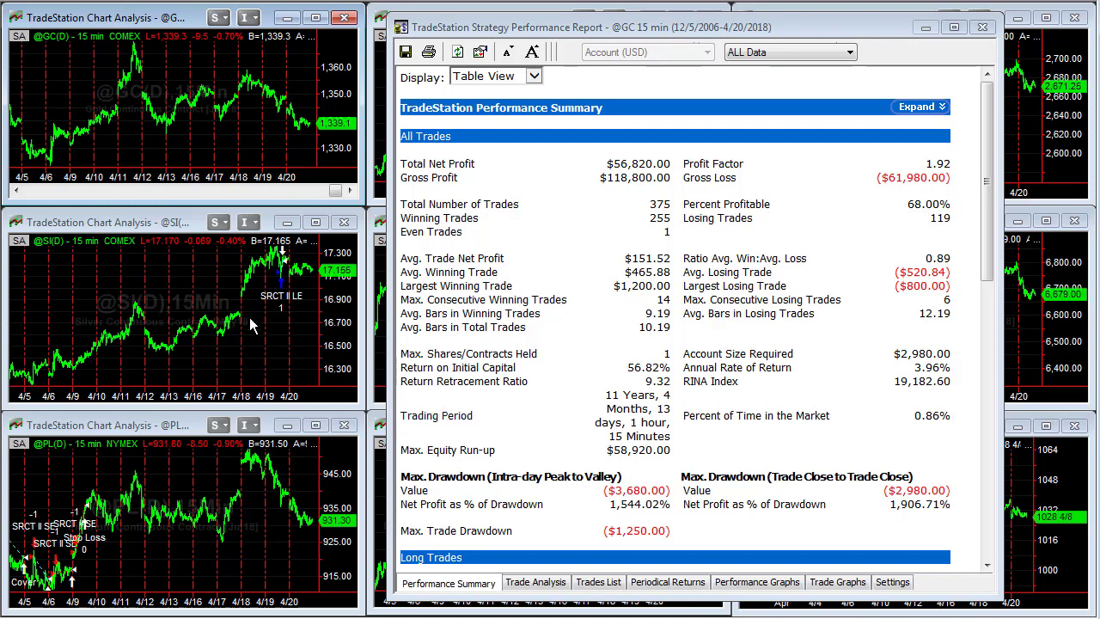
{"action": "left_click", "coordinate": [249, 318]}
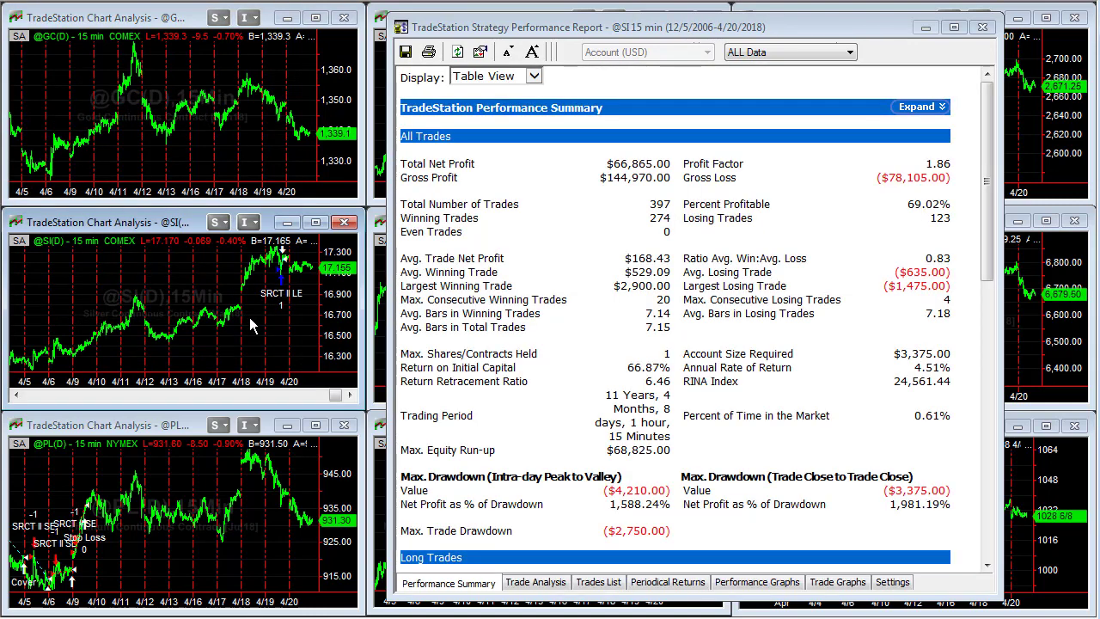
{"action": "left_click", "coordinate": [763, 585]}
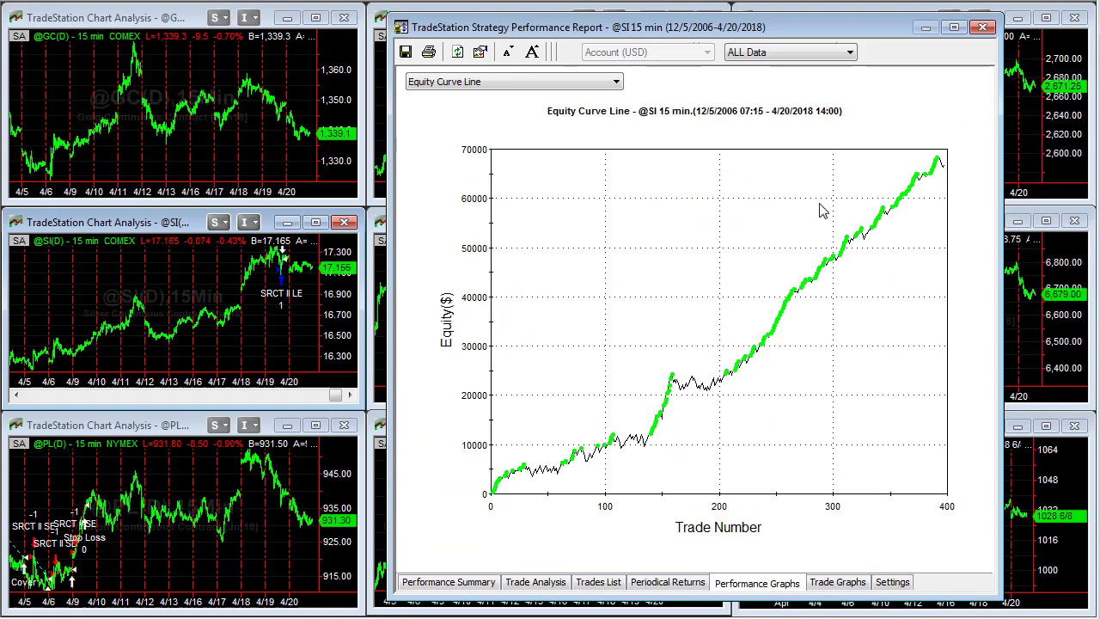
{"action": "left_click", "coordinate": [245, 549]}
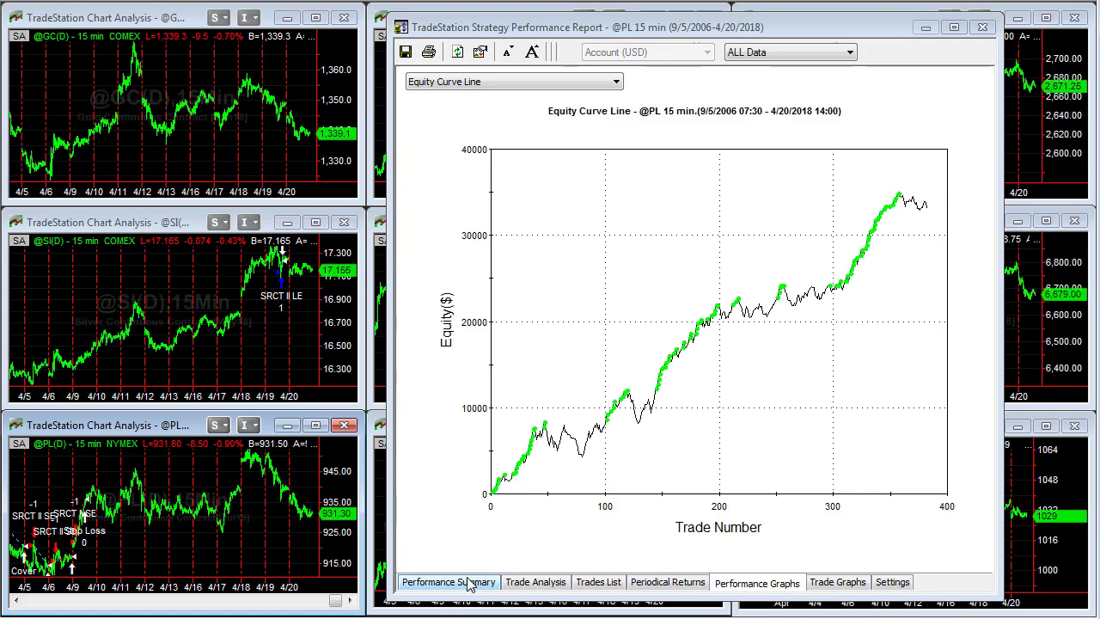
{"action": "left_click", "coordinate": [470, 585]}
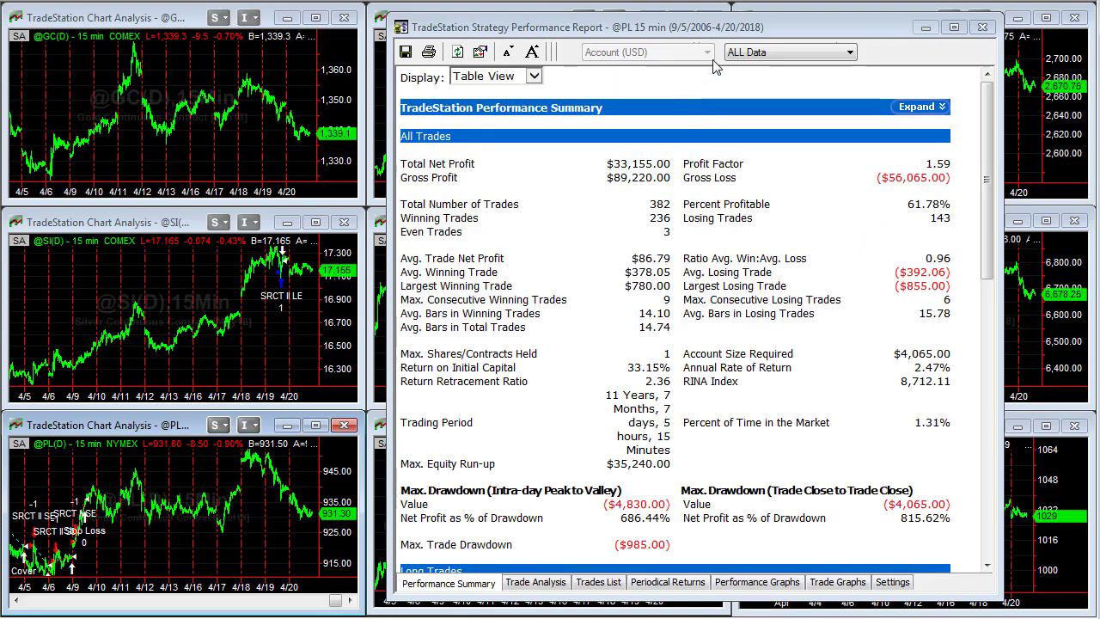
{"action": "left_click_drag", "start_coordinate": [737, 29], "coordinate": [805, 35]}
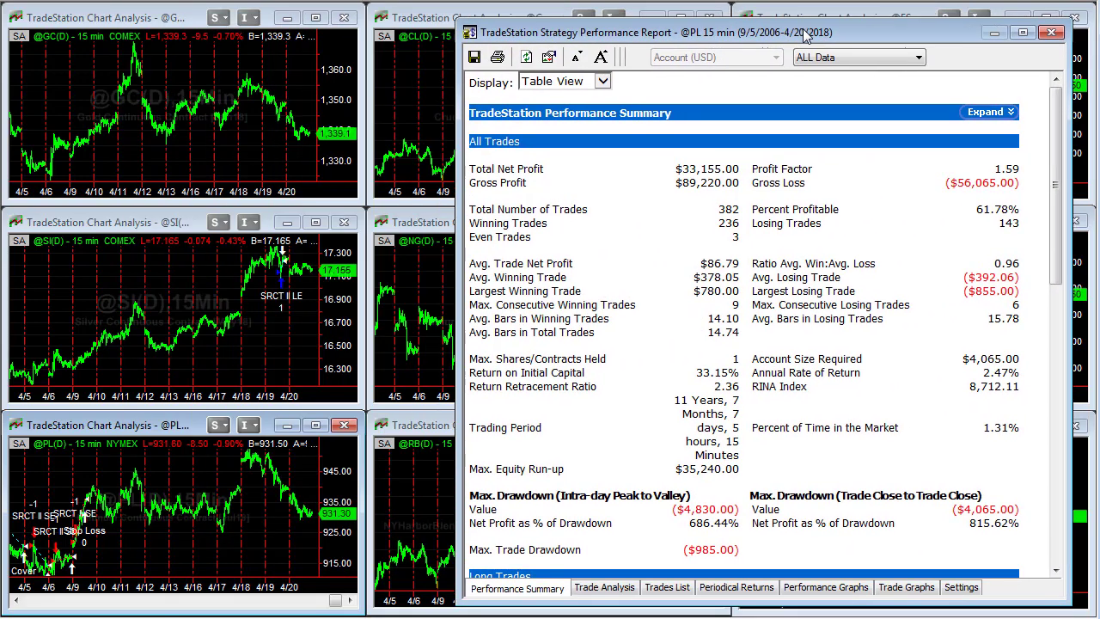
{"action": "left_click", "coordinate": [427, 101]}
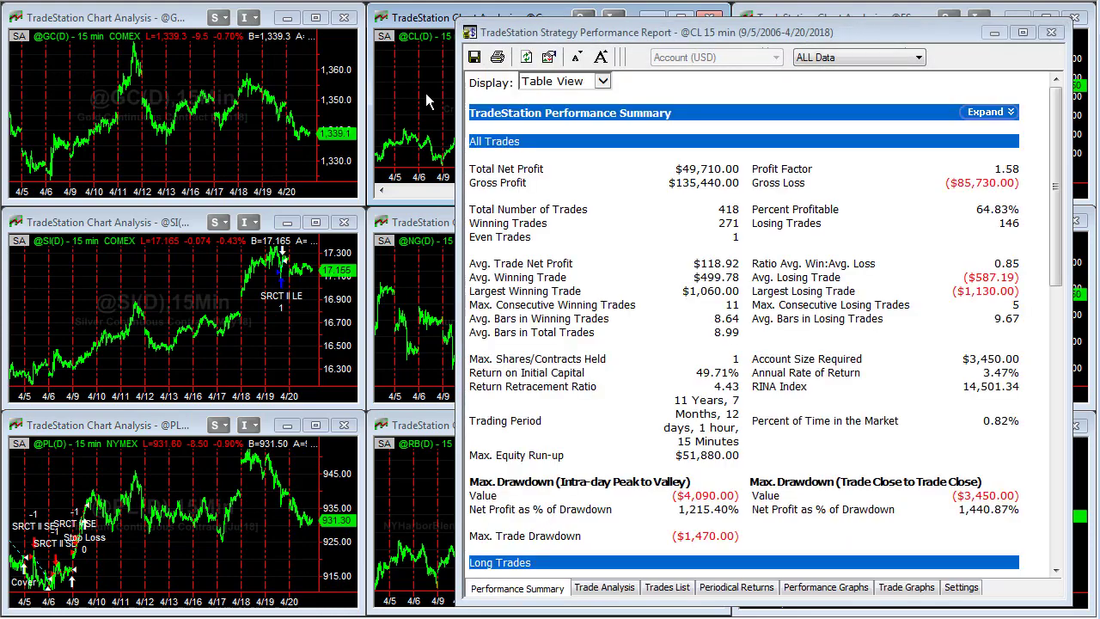
{"action": "left_click", "coordinate": [850, 592]}
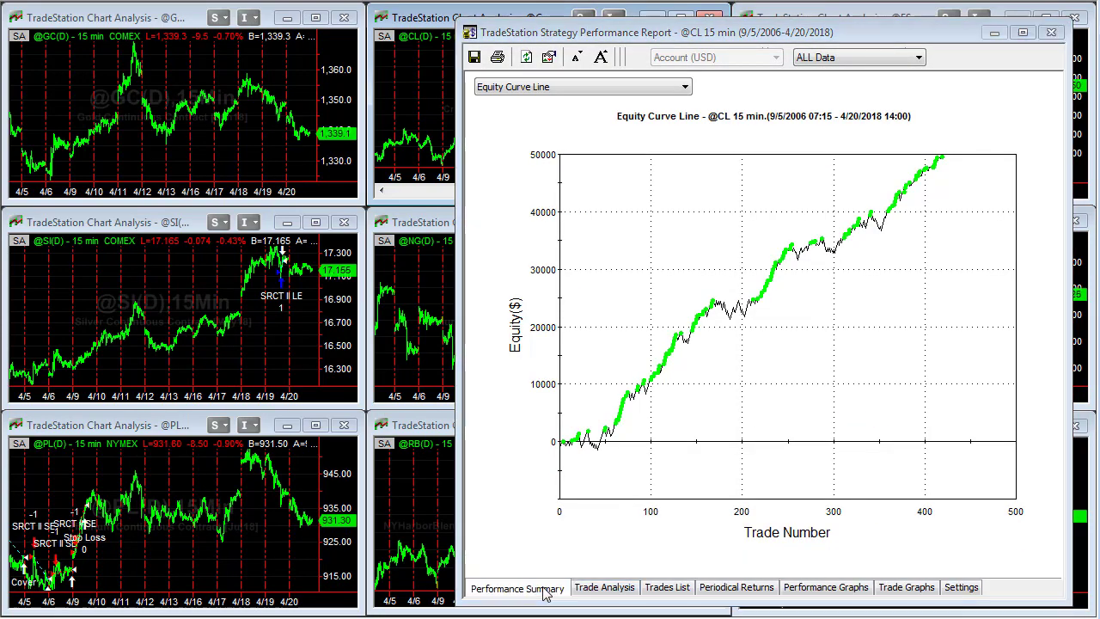
{"action": "left_click", "coordinate": [544, 592]}
{"action": "left_click", "coordinate": [432, 292]}
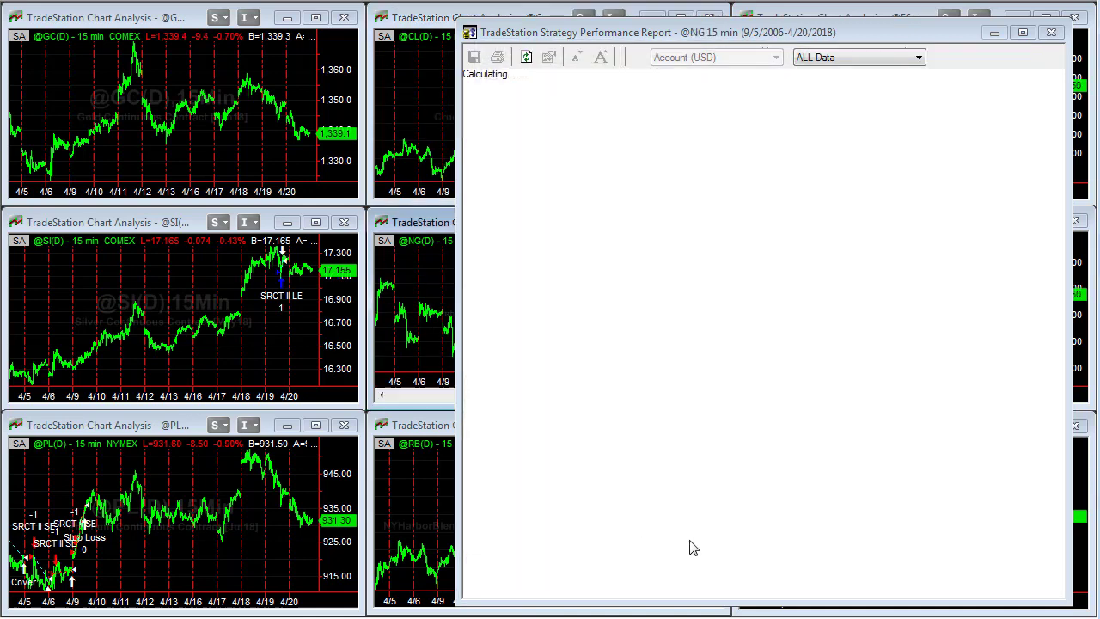
{"action": "left_click", "coordinate": [671, 242]}
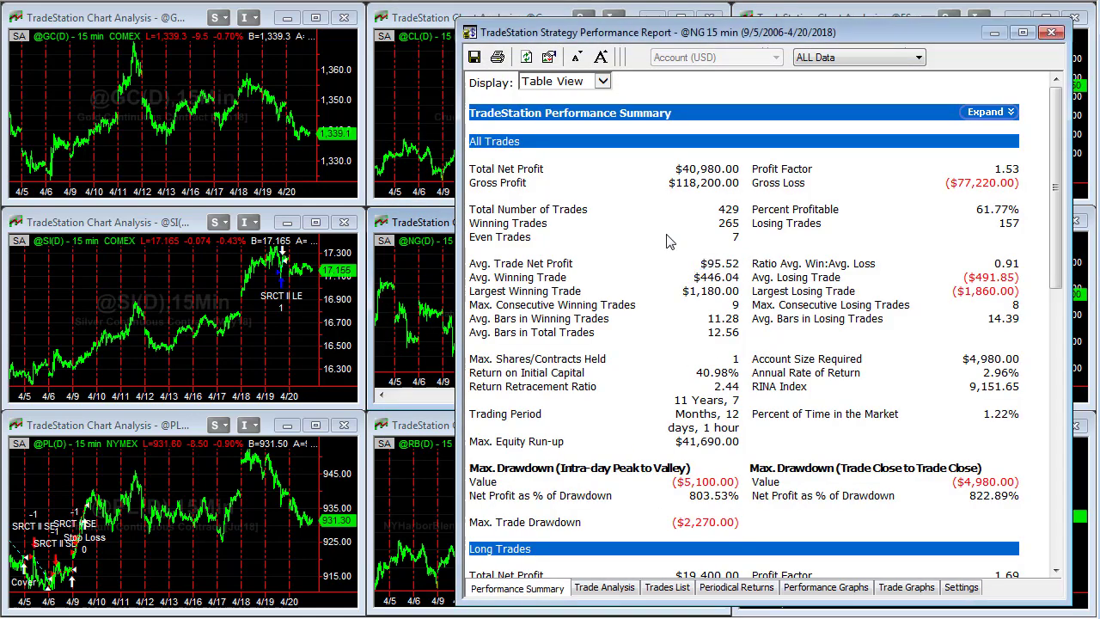
{"action": "left_click", "coordinate": [821, 588]}
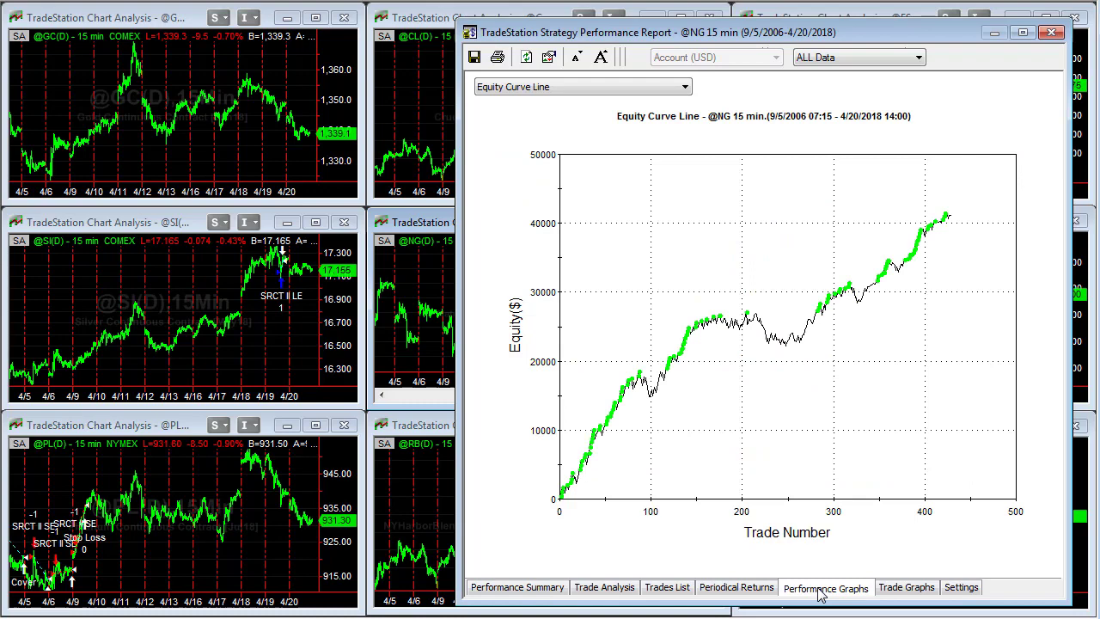
{"action": "left_click", "coordinate": [438, 503]}
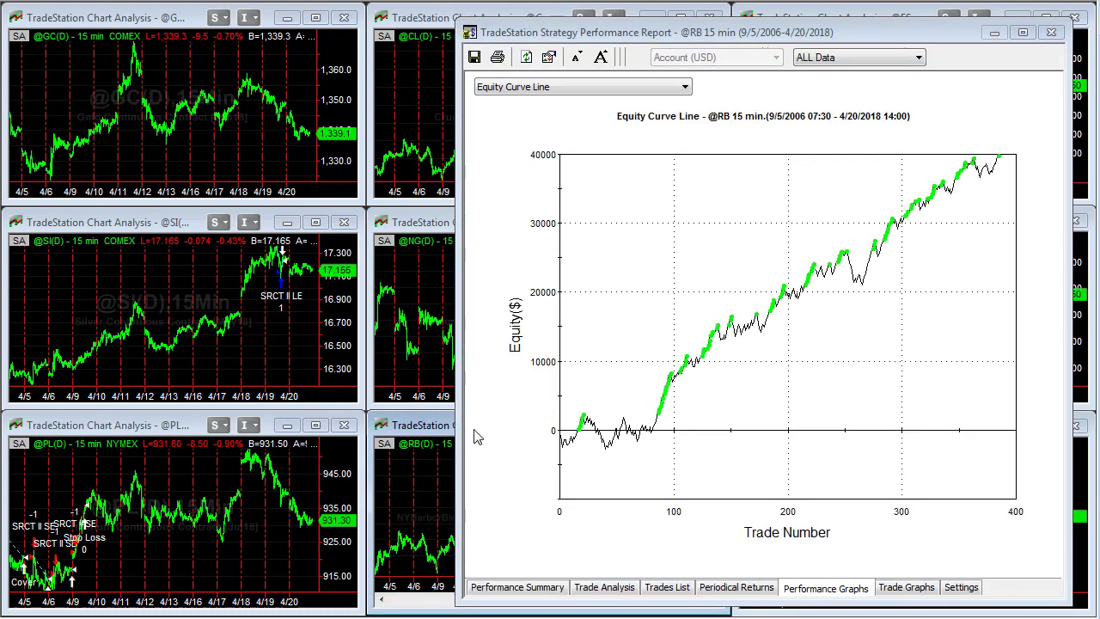
{"action": "left_click", "coordinate": [550, 590]}
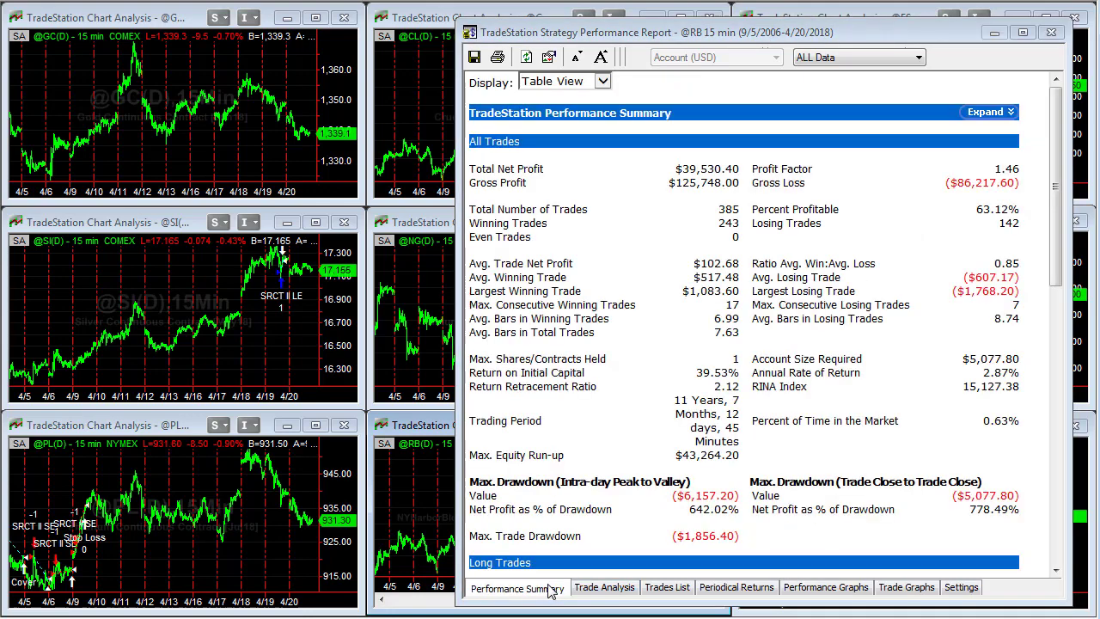
{"action": "left_click", "coordinate": [831, 590]}
{"action": "left_click_drag", "start_coordinate": [924, 35], "coordinate": [537, 21]}
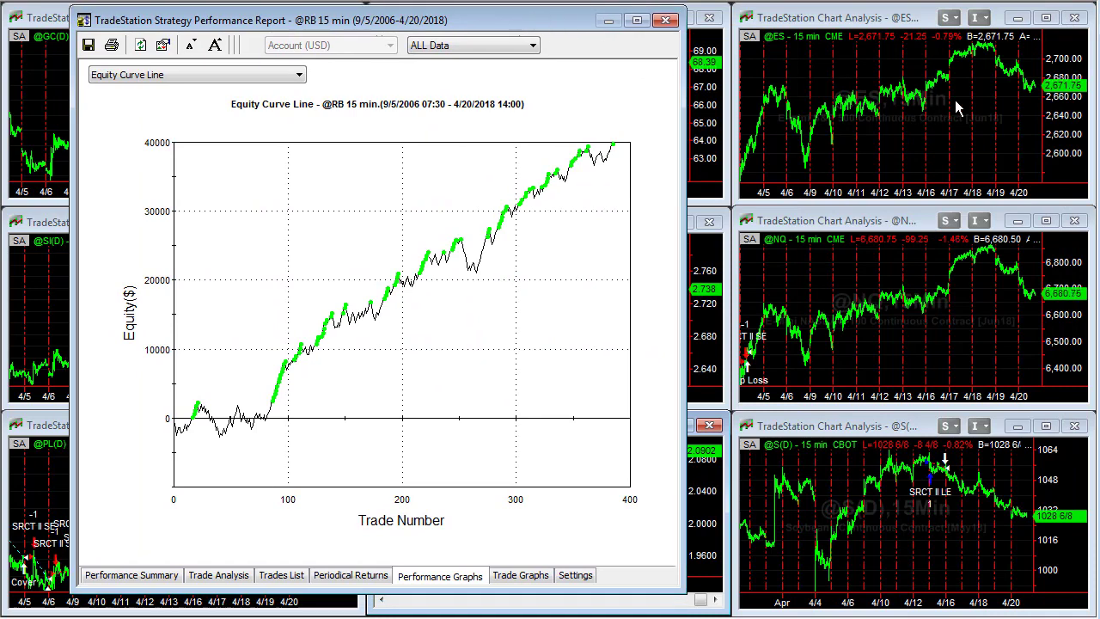
{"action": "left_click", "coordinate": [958, 107]}
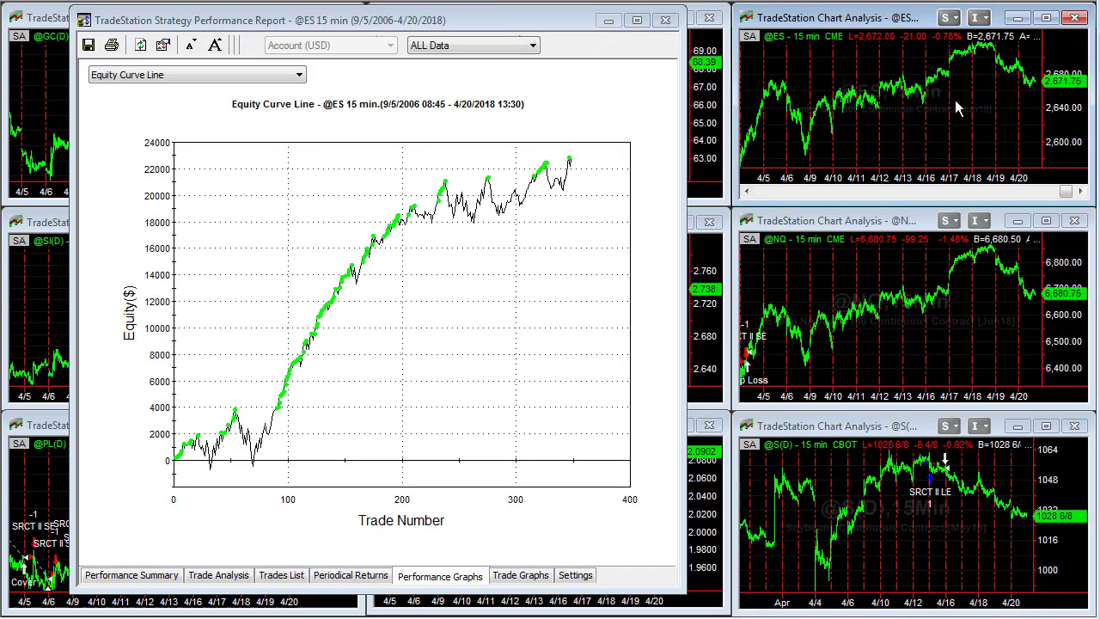
{"action": "left_click", "coordinate": [133, 582]}
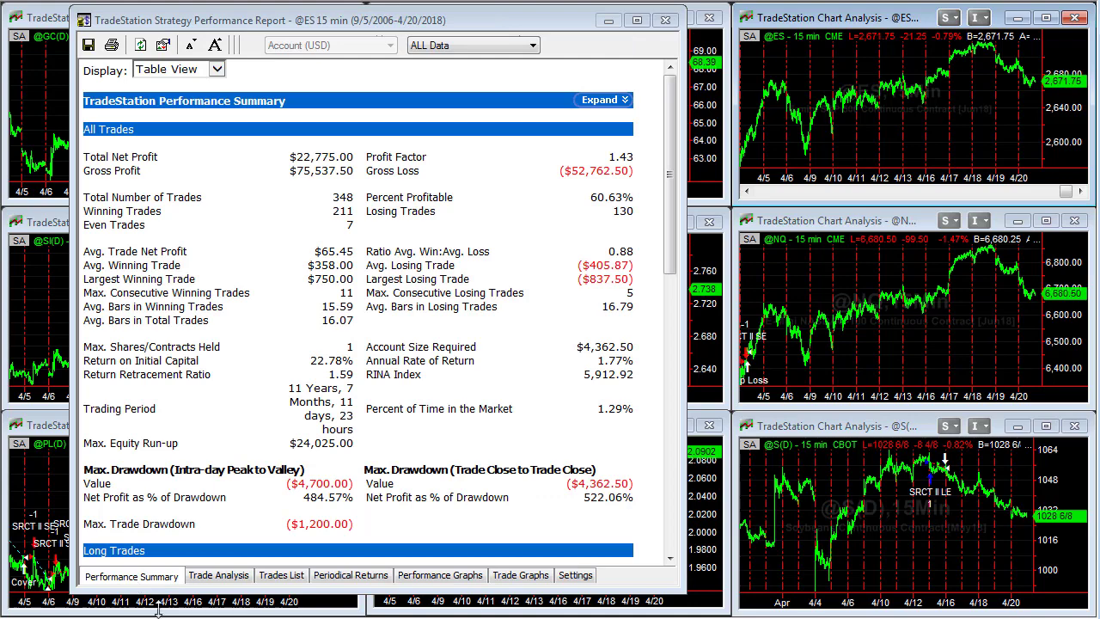
{"action": "left_click", "coordinate": [438, 578]}
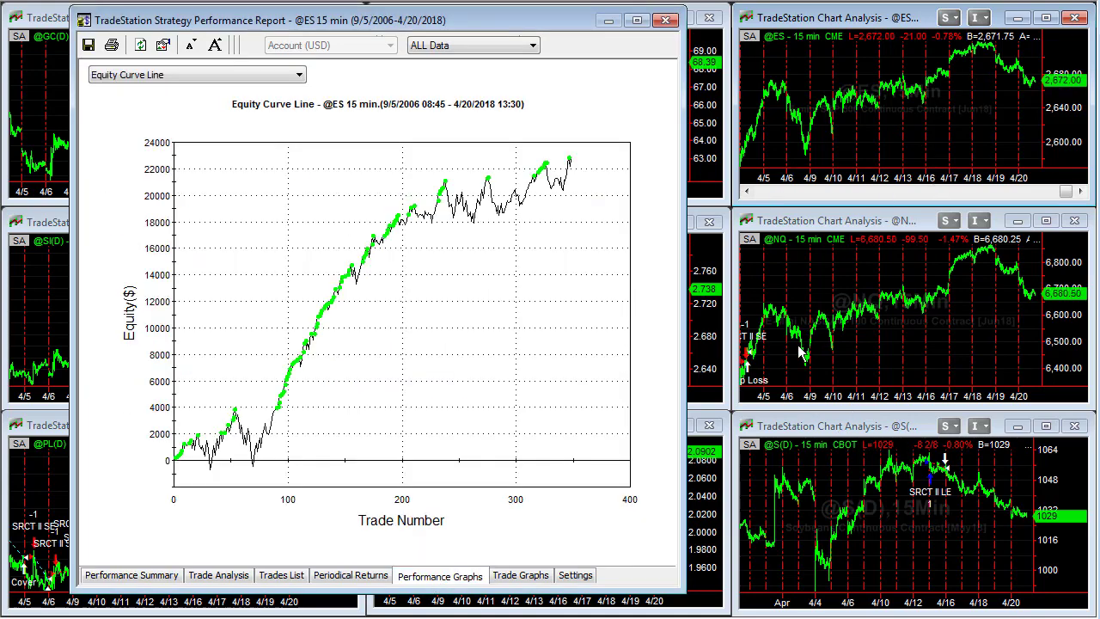
{"action": "left_click", "coordinate": [840, 300]}
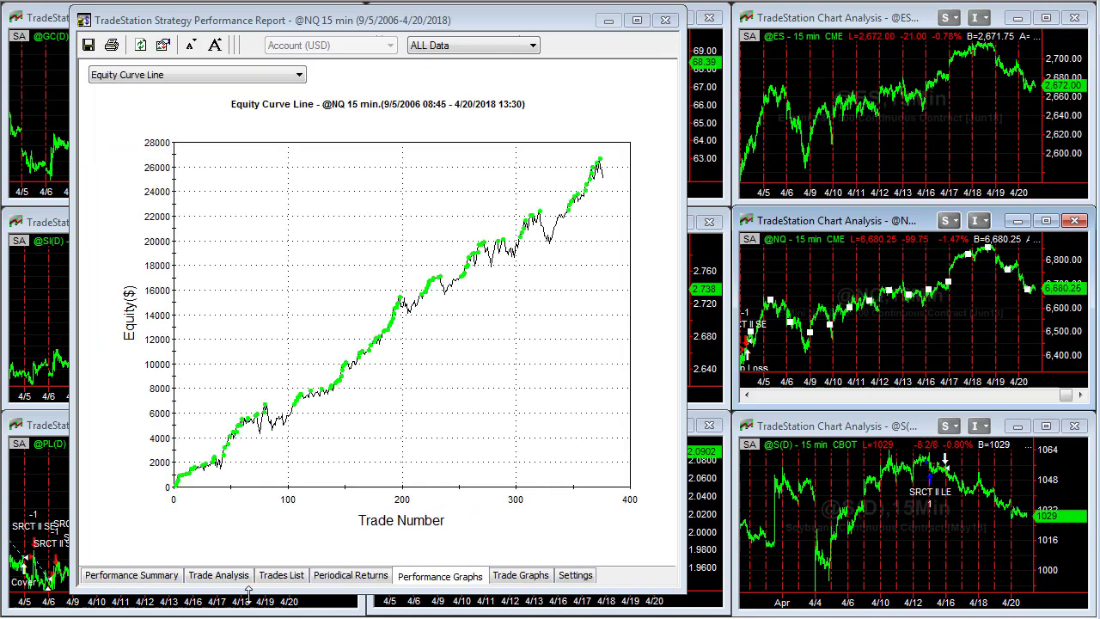
{"action": "left_click", "coordinate": [148, 579]}
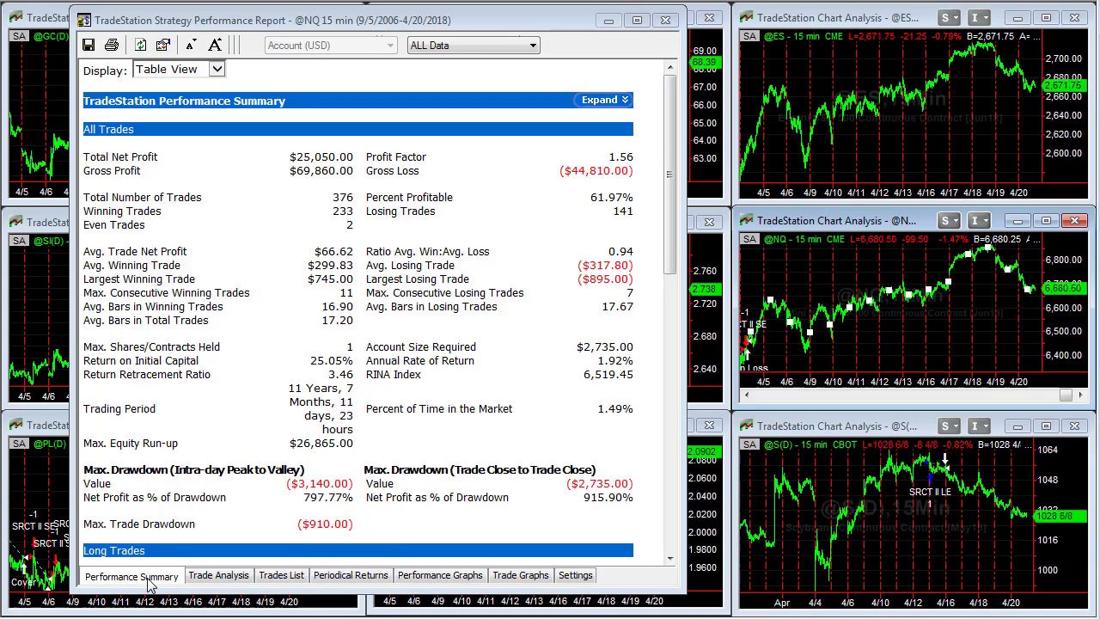
View the @S 15-minute equity curve and summary ($11,531.25 net over 322 trades).
{"action": "left_click", "coordinate": [972, 530]}
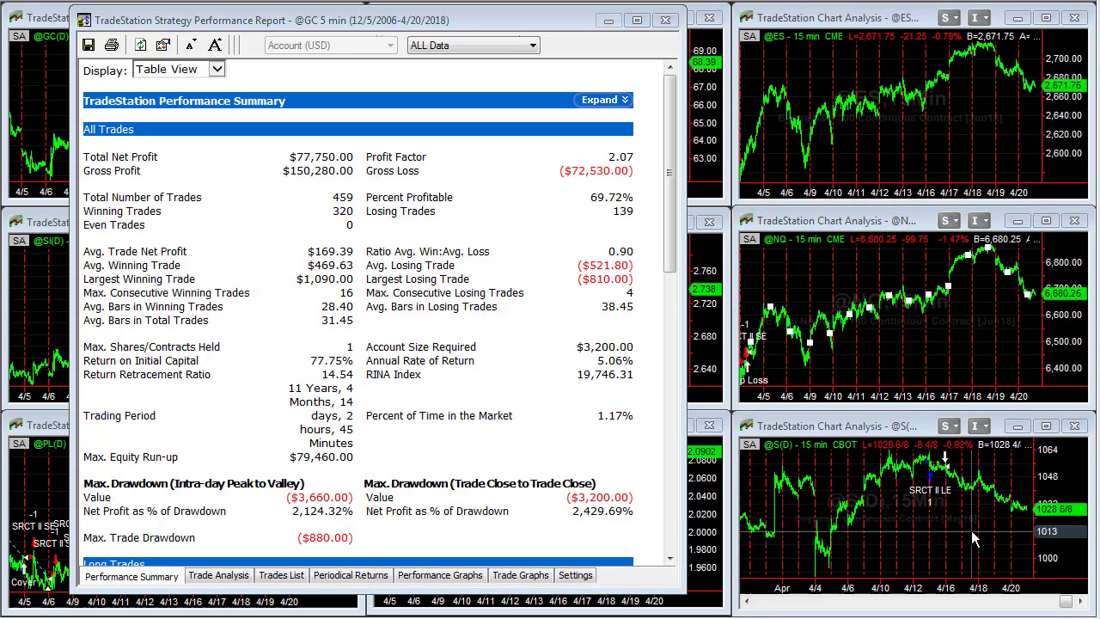
{"action": "left_click", "coordinate": [457, 577]}
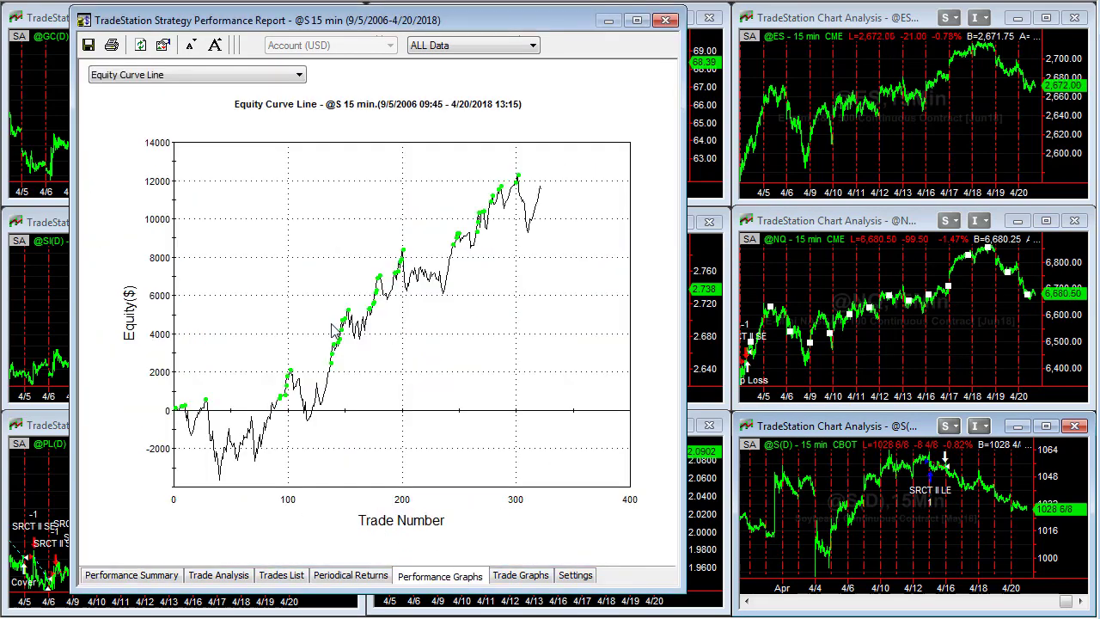
{"action": "left_click", "coordinate": [148, 581]}
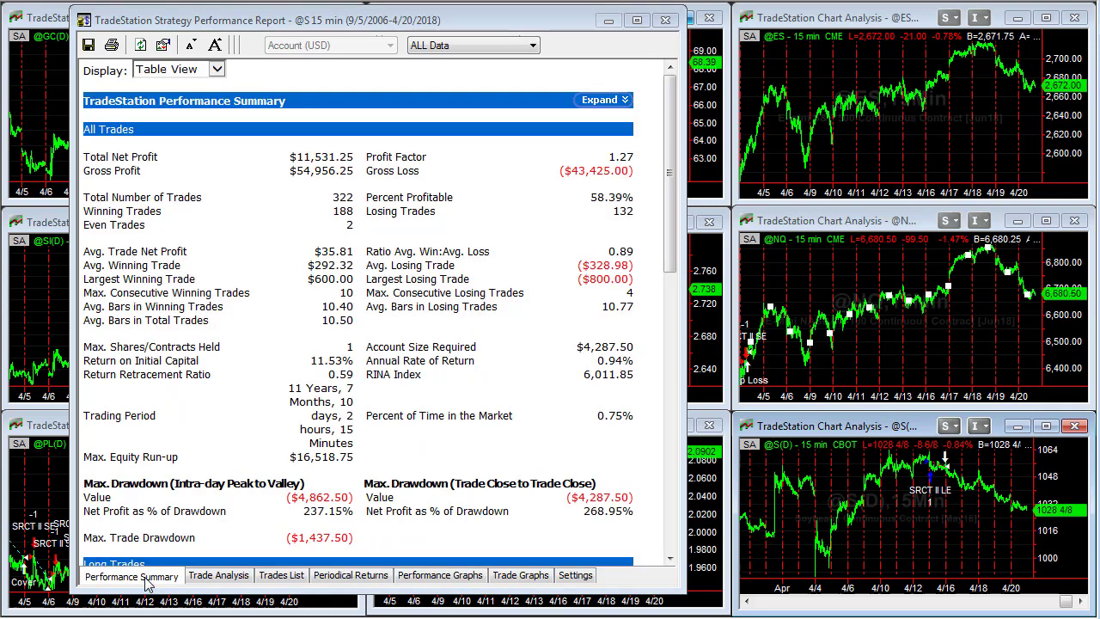
Bring the report forward, nudge it right, and minimize it to reveal all charts.
{"action": "left_click", "coordinate": [471, 29]}
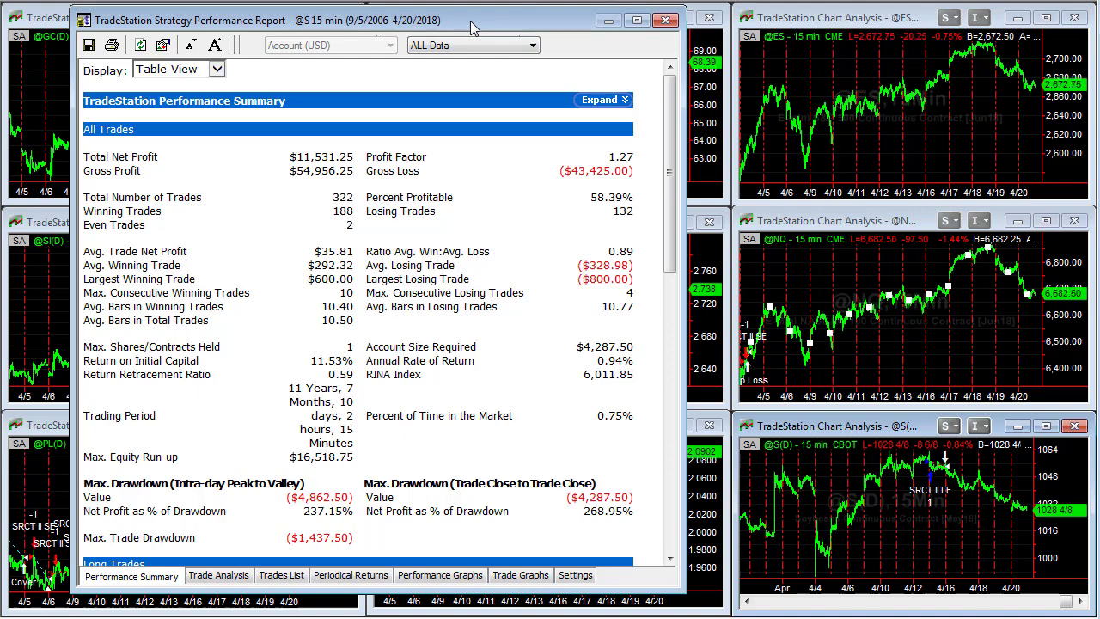
{"action": "left_click_drag", "start_coordinate": [471, 28], "coordinate": [620, 24]}
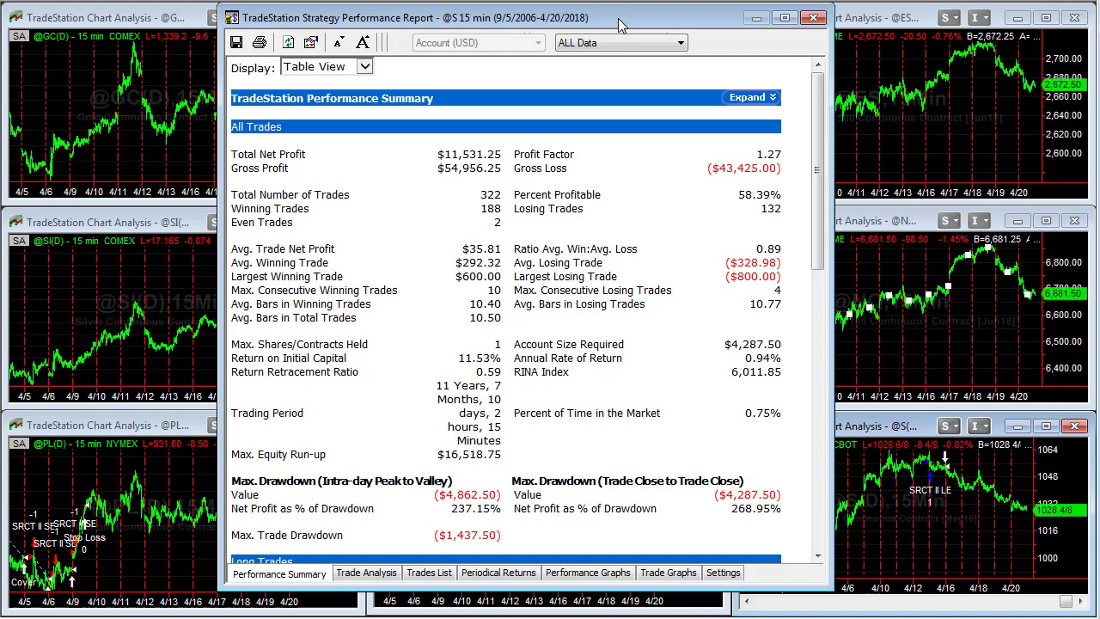
{"action": "left_click", "coordinate": [756, 17]}
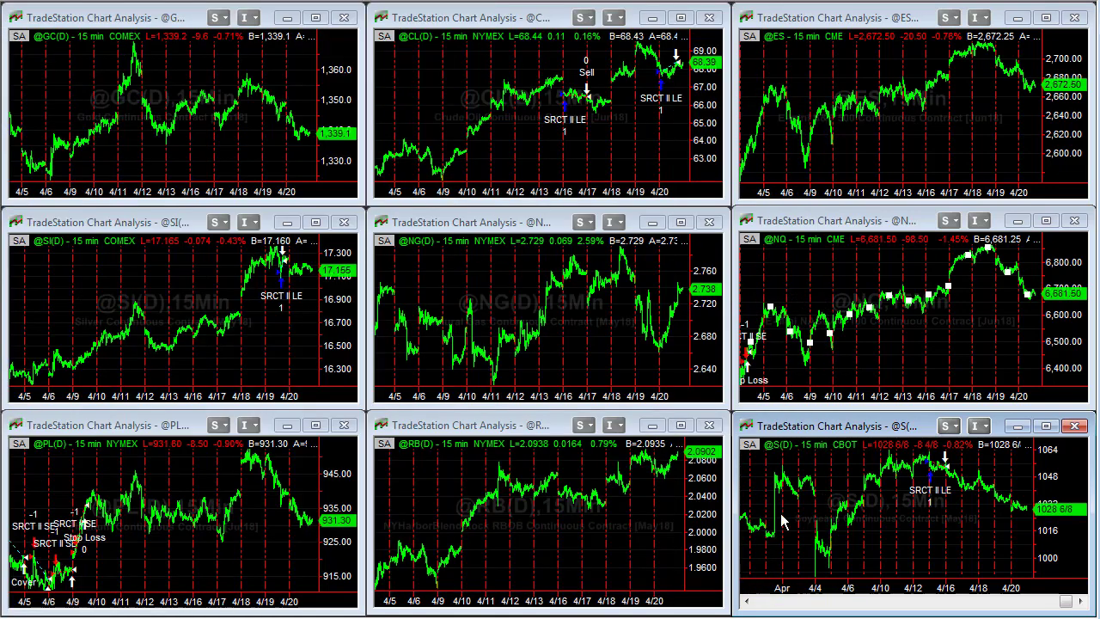